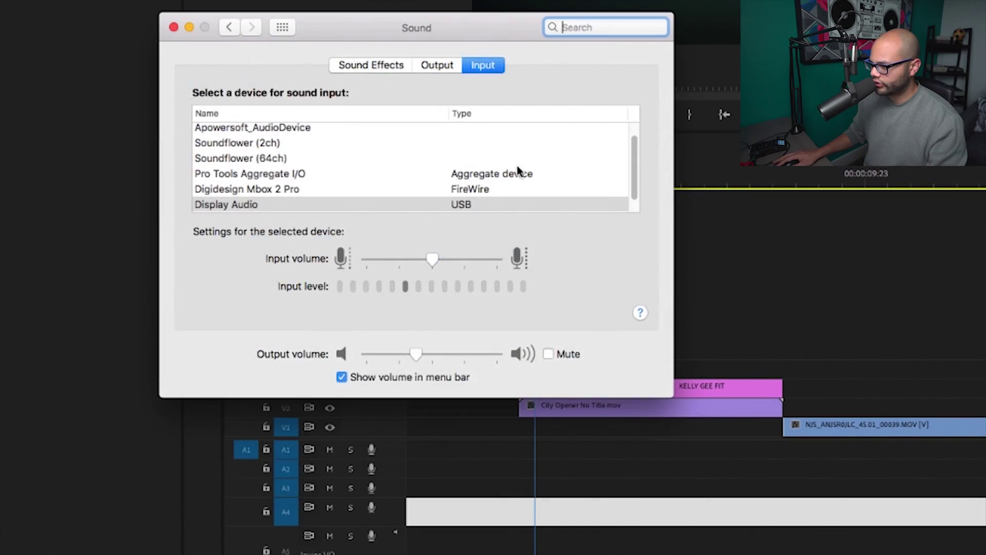
# Scroll the Sound Input device list to confirm the H6 USB device is listed.
pyautogui.scroll(-2, 197, 208)
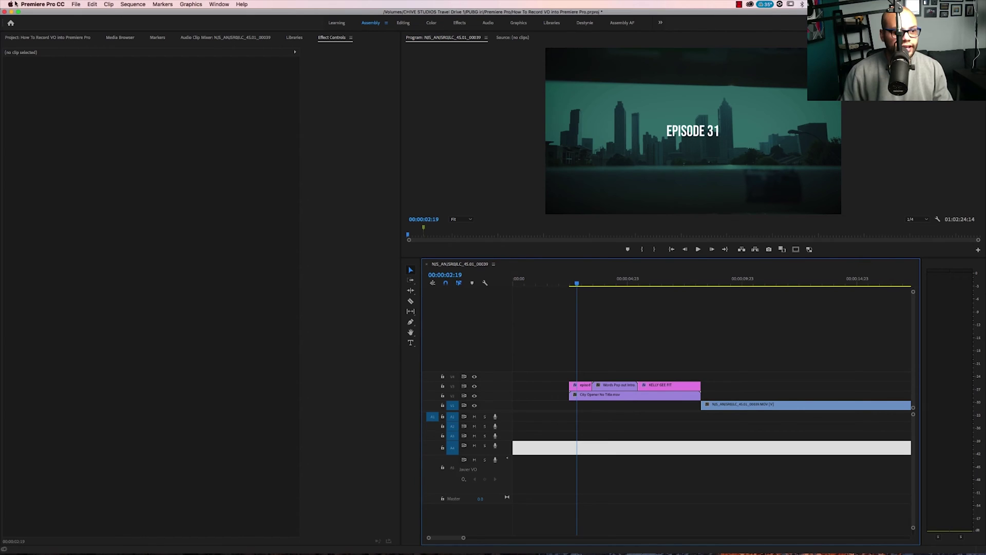
# Set the Default Input in Audio Hardware preferences to the H6 and confirm the change.
pyautogui.click(25, 4)
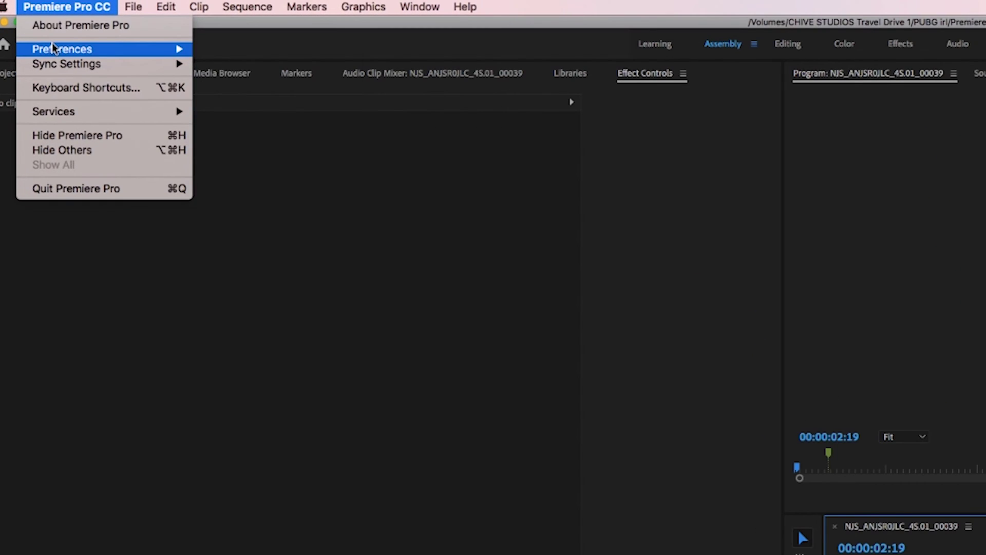
pyautogui.moveTo(52, 45)
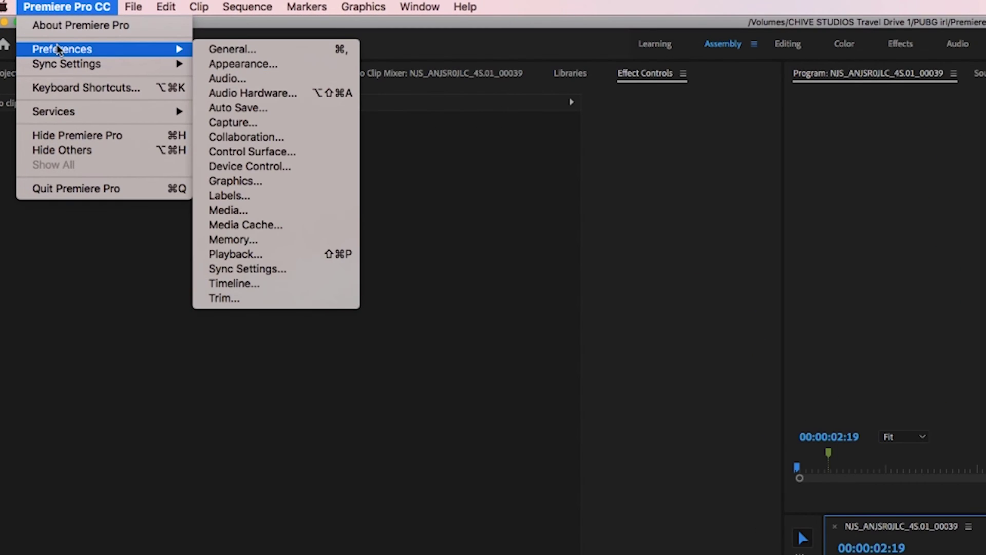
pyautogui.click(215, 93)
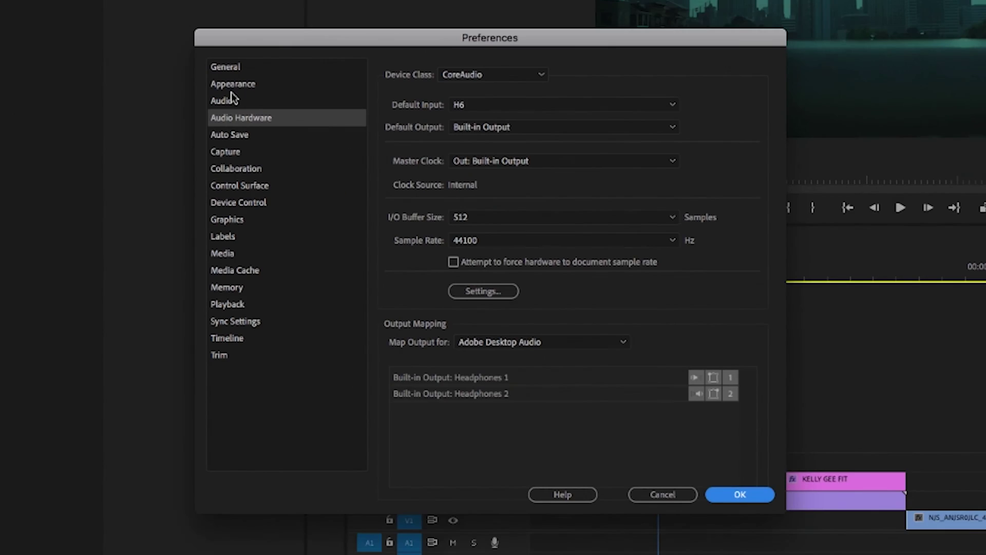
pyautogui.click(457, 105)
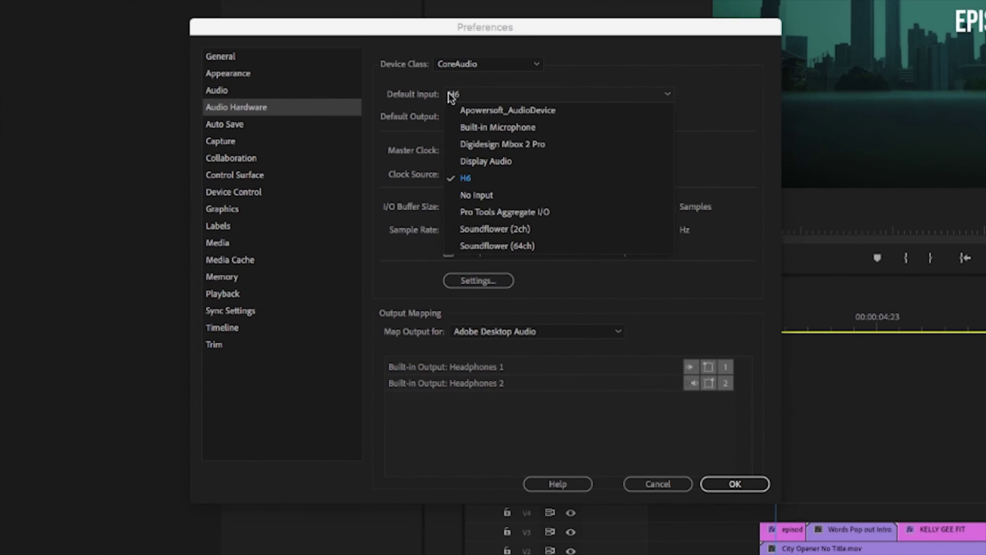
pyautogui.click(506, 142)
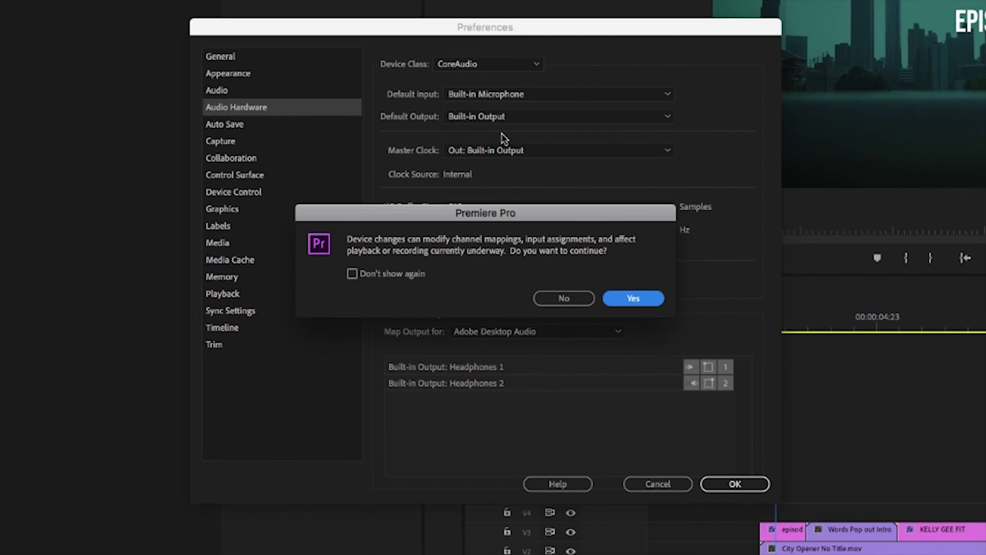
pyautogui.click(633, 299)
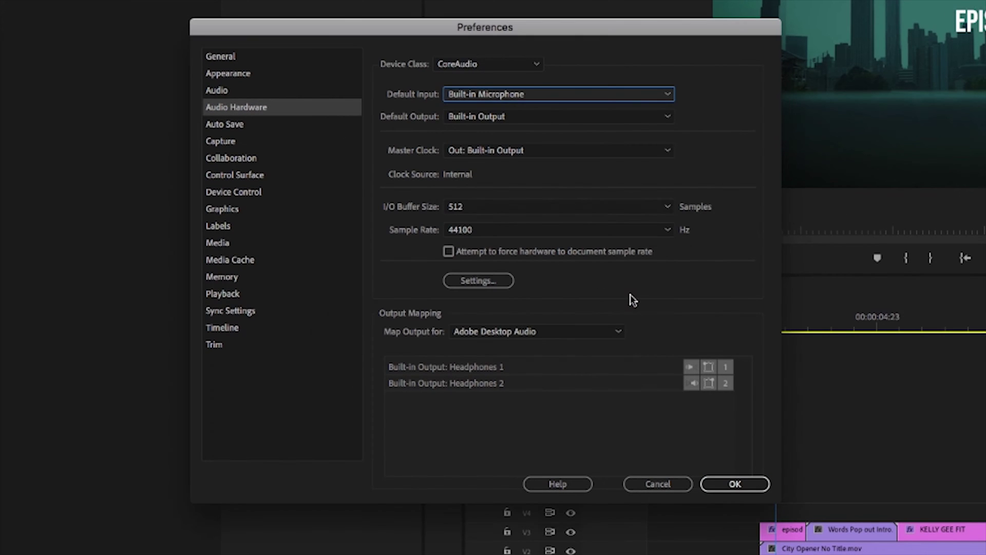
pyautogui.click(519, 96)
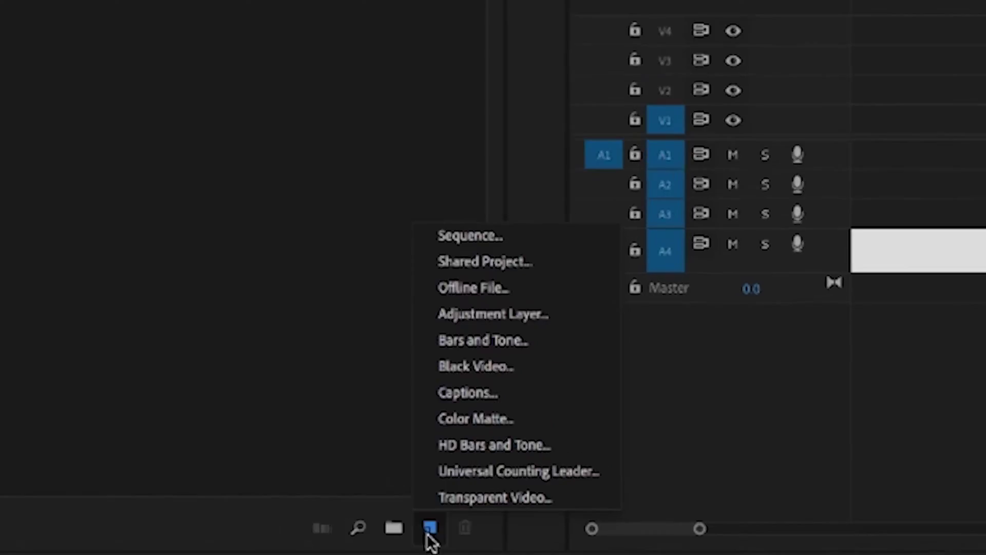
# Create an empty Sequence 02 with default settings, then close its timeline tab.
pyautogui.click(506, 257)
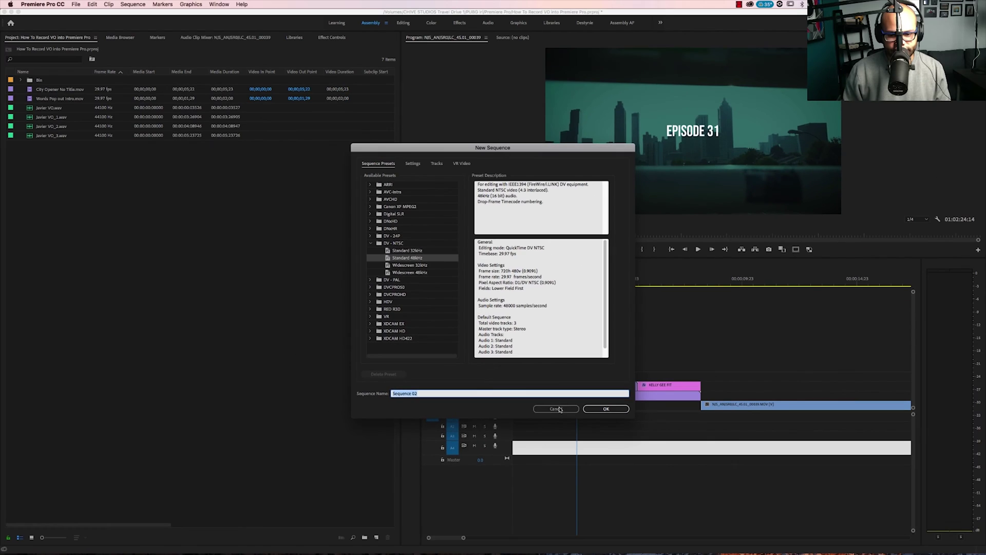
pyautogui.click(605, 408)
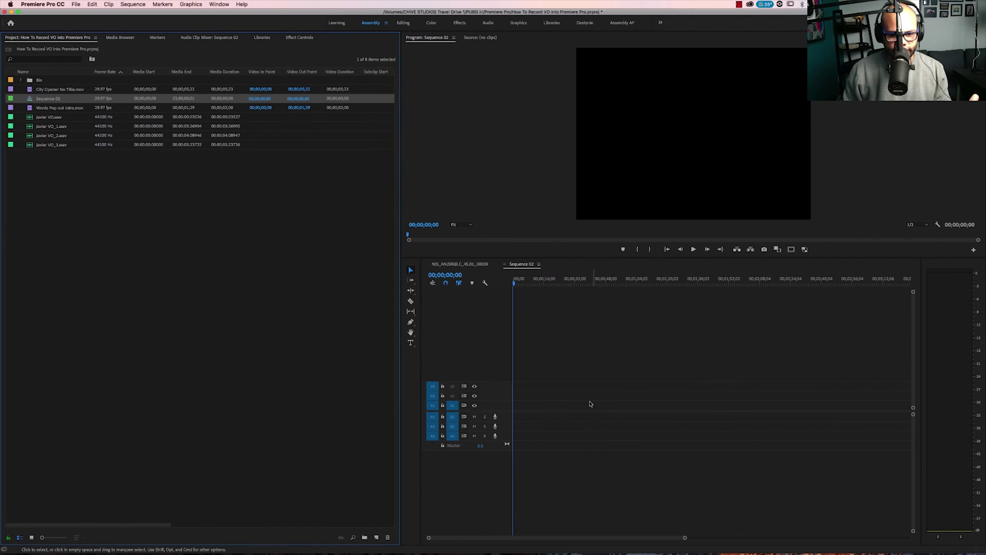
pyautogui.click(574, 330)
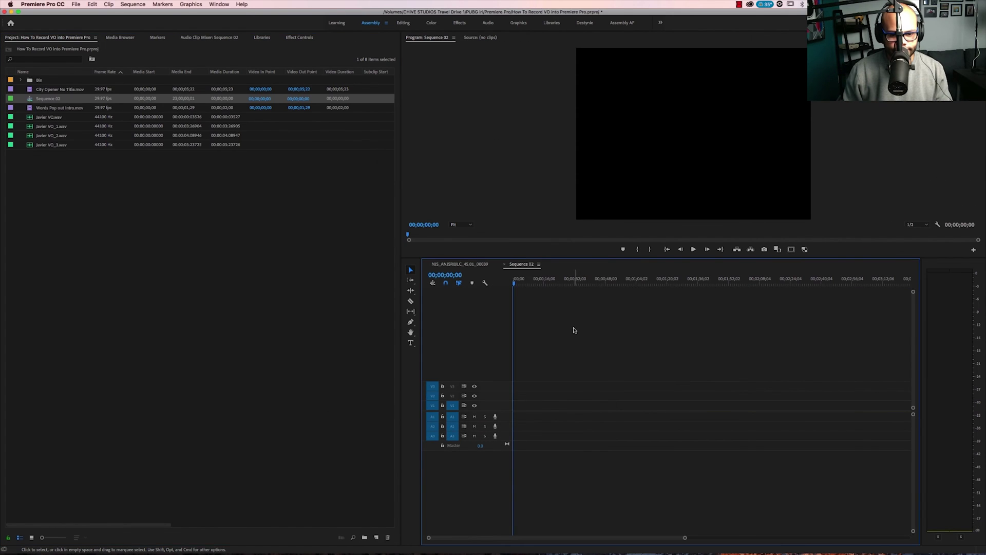
pyautogui.click(505, 265)
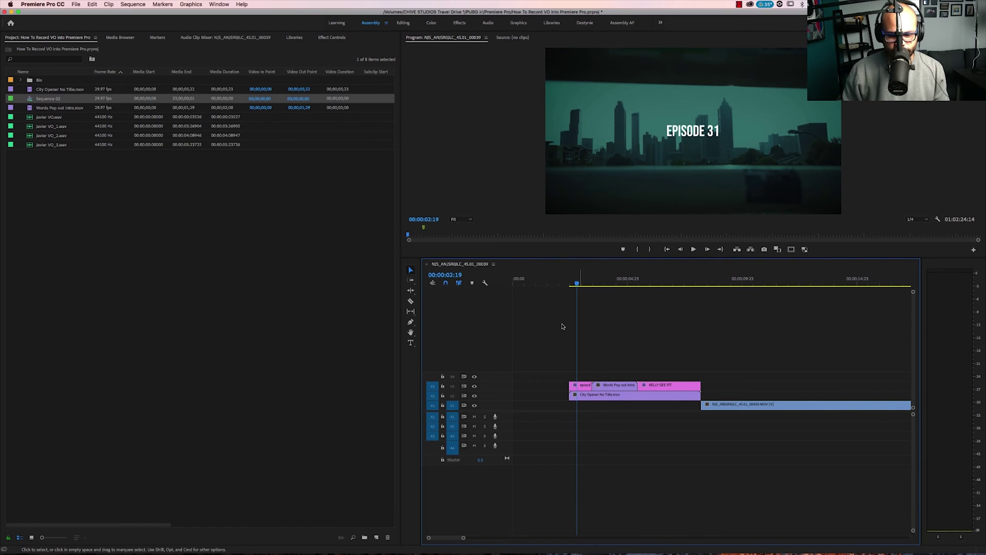
pyautogui.hotkey('shift', '1')
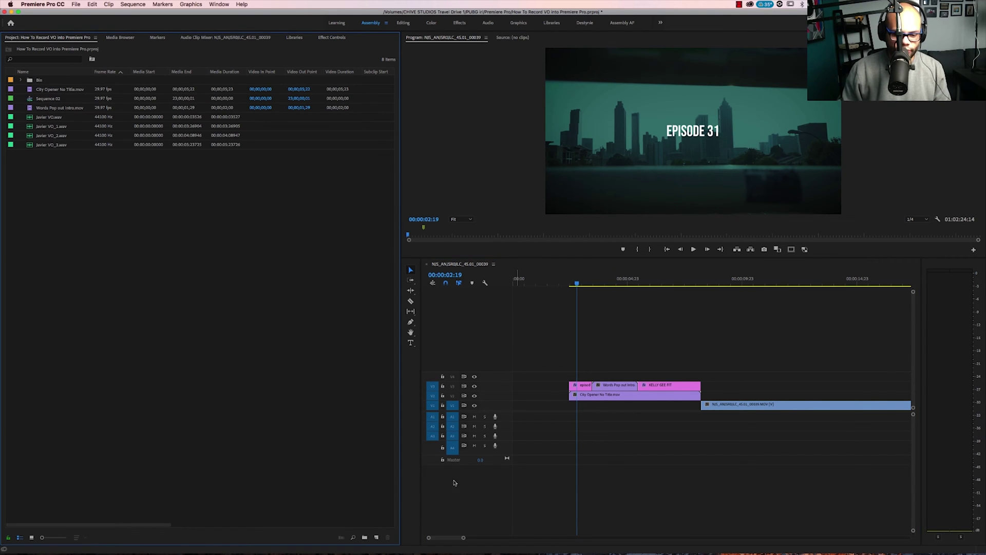
# Add one video track and one mono audio track after track 4.
pyautogui.rightClick(470, 485)
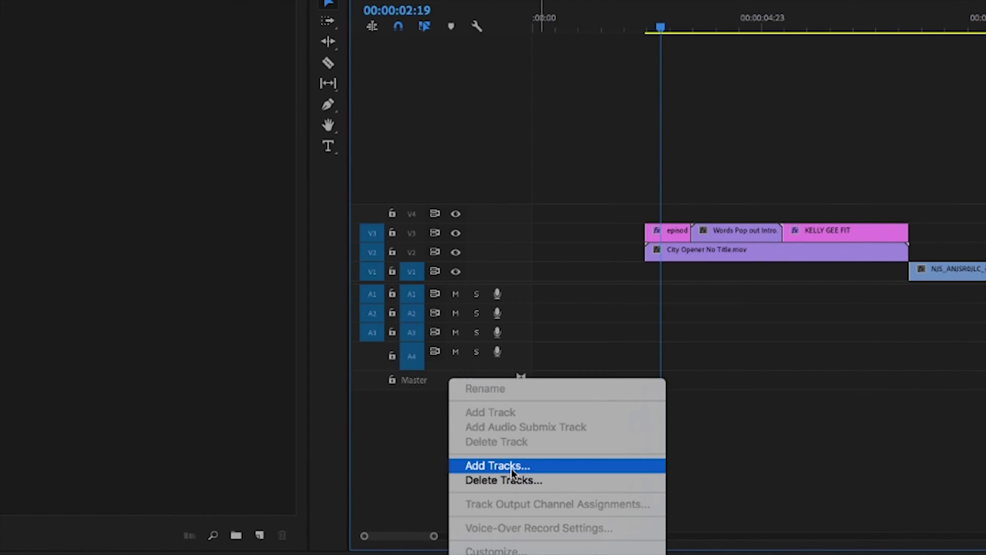
pyautogui.click(501, 503)
pyautogui.click(515, 47)
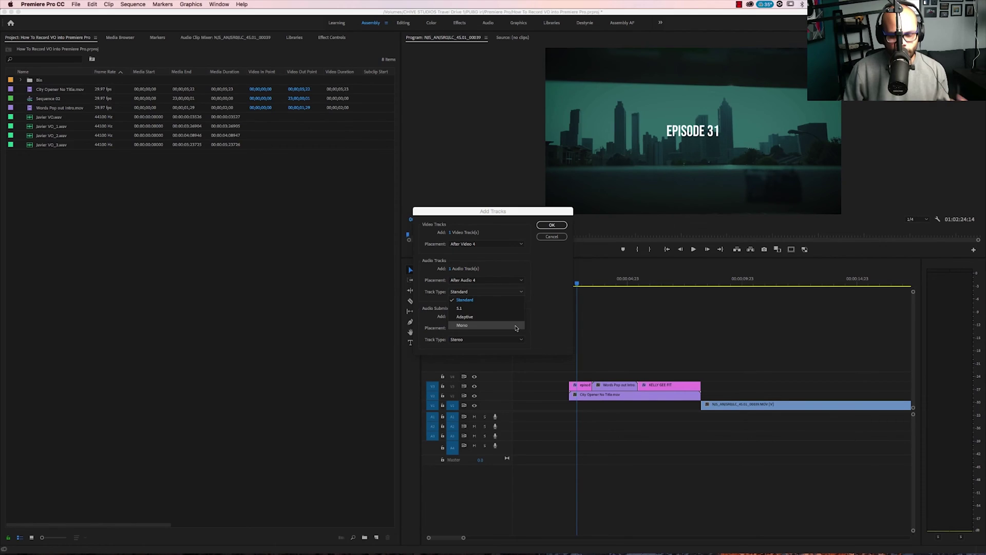
pyautogui.click(551, 225)
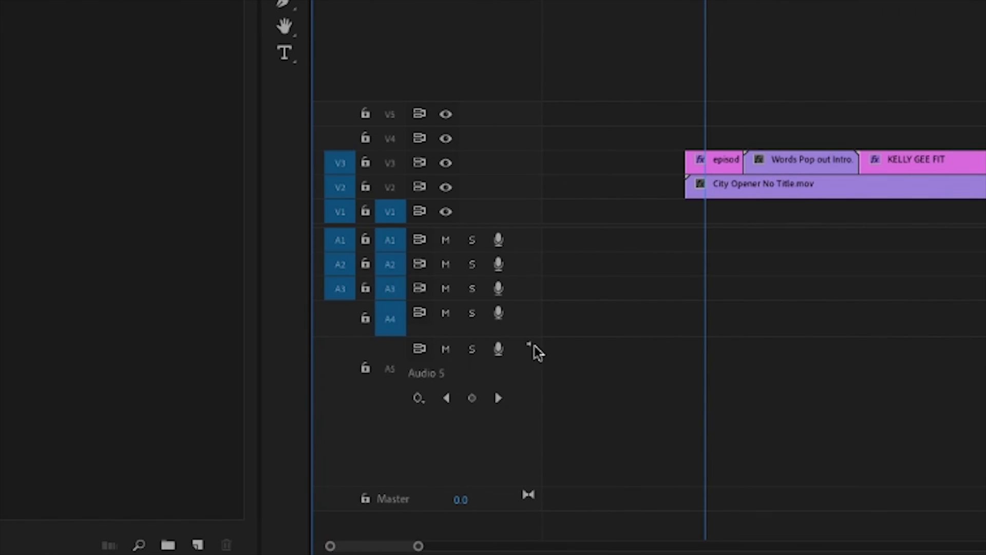
# In Audio 5's voice-over record settings, enter the narrator's VO track name and keep H6 as the source.
pyautogui.rightClick(493, 462)
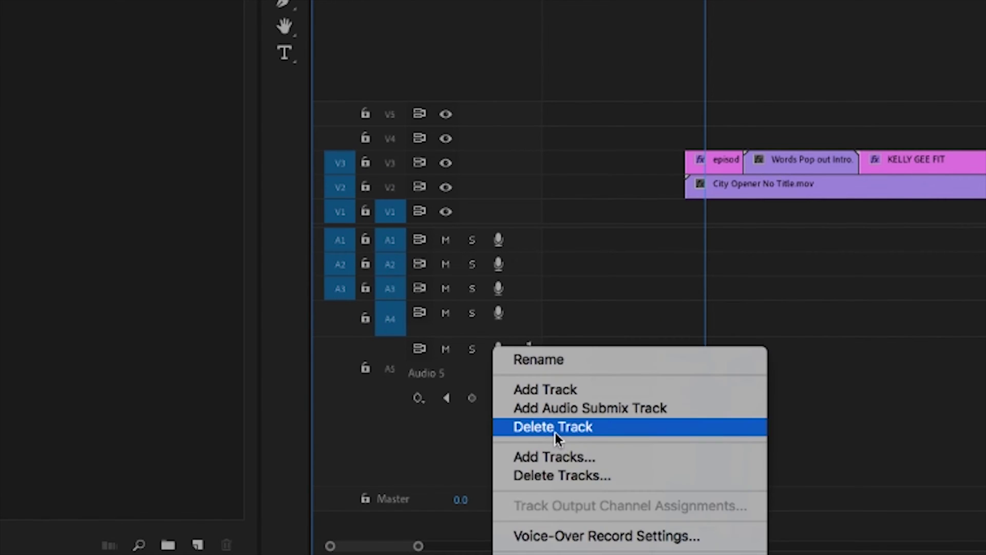
pyautogui.click(584, 537)
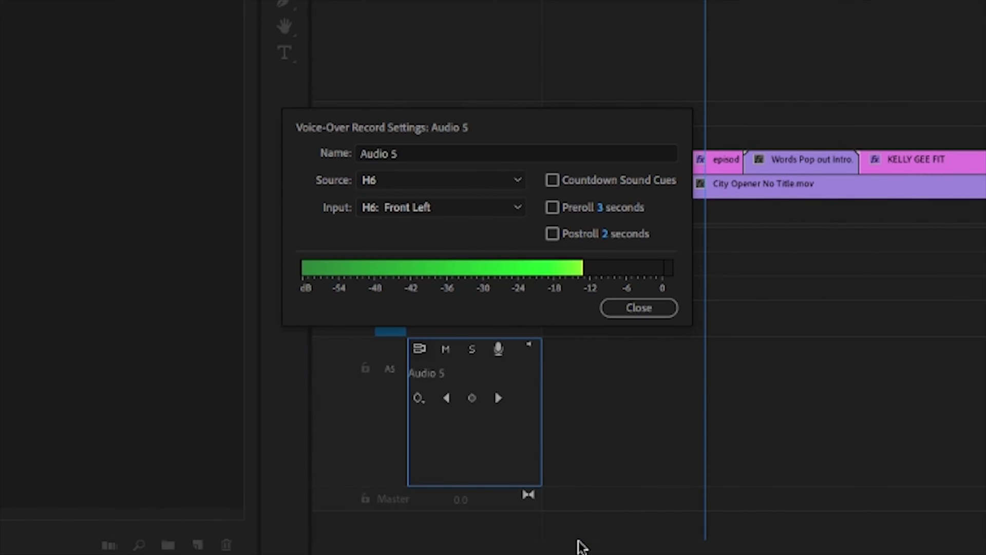
pyautogui.doubleClick(403, 153)
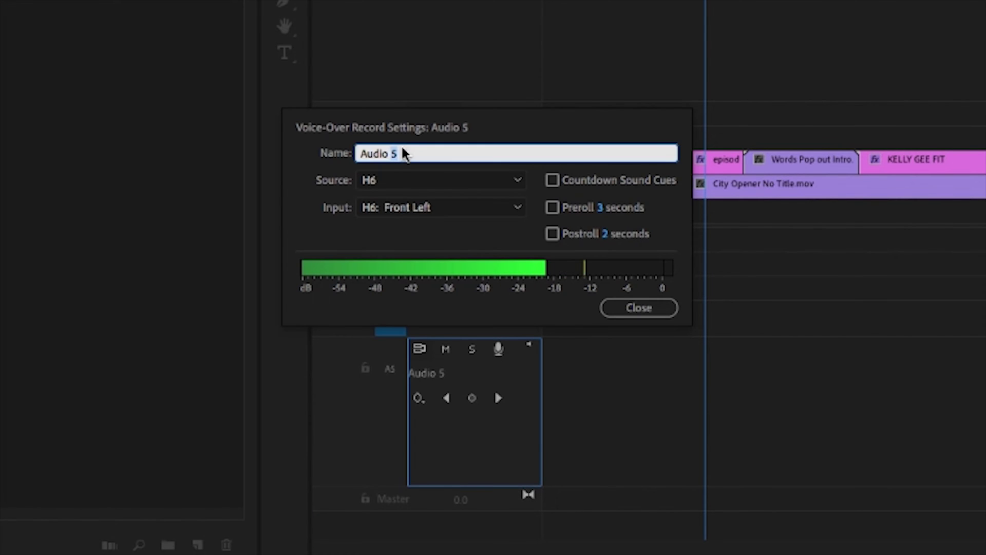
pyautogui.write('Javie')
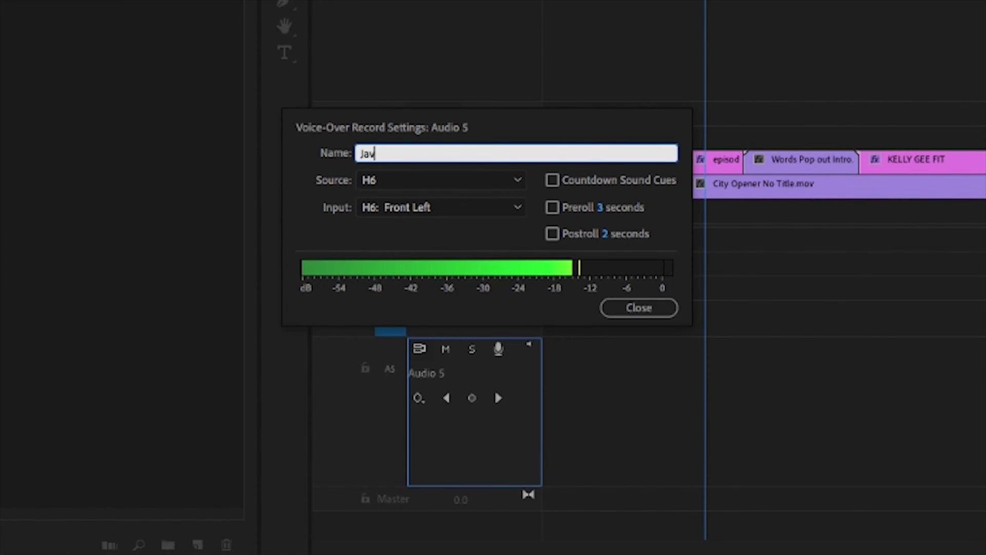
pyautogui.write('r VO')
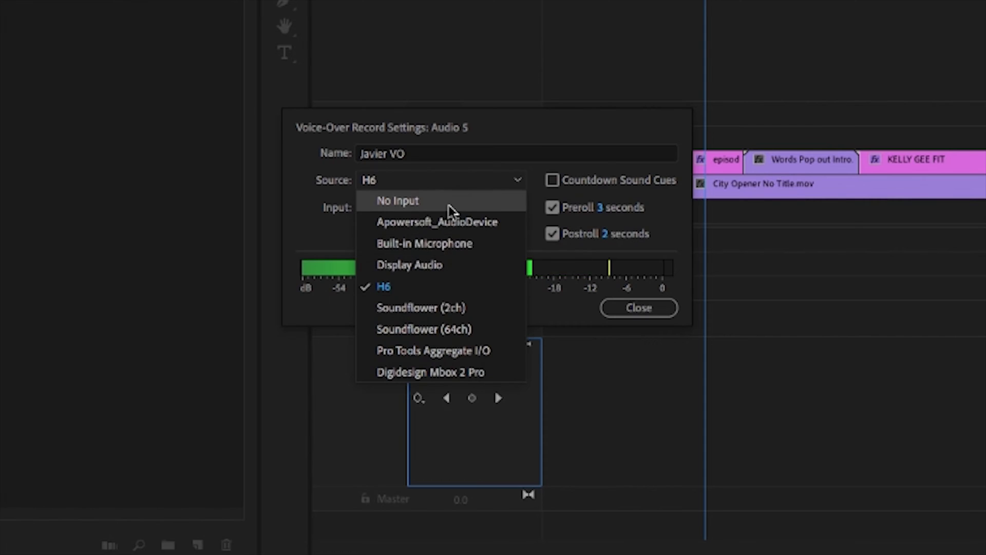
pyautogui.click(433, 291)
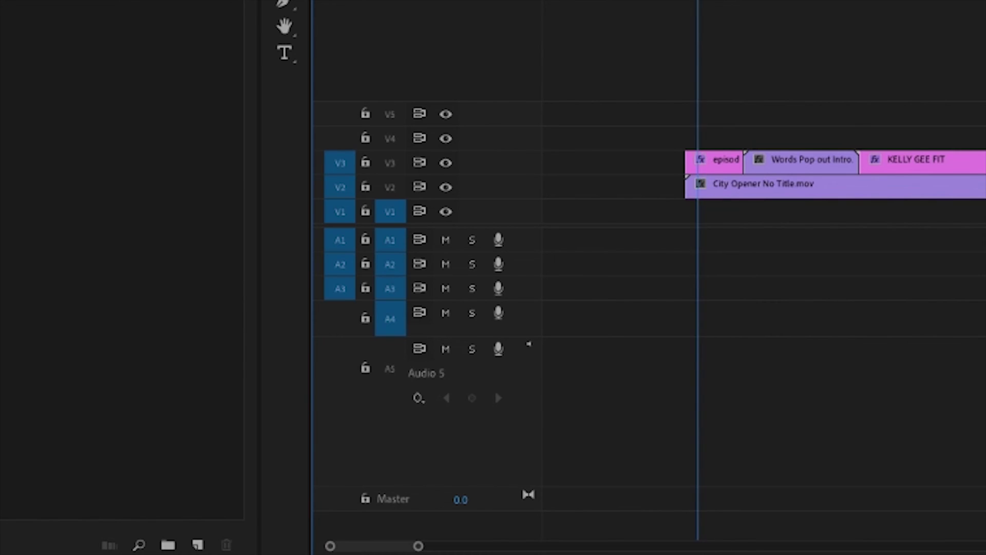
# Record a voiceover on Audio 5 from the start of the intro clips, then stop.
pyautogui.moveTo(573, 284); pyautogui.dragTo(570, 291)
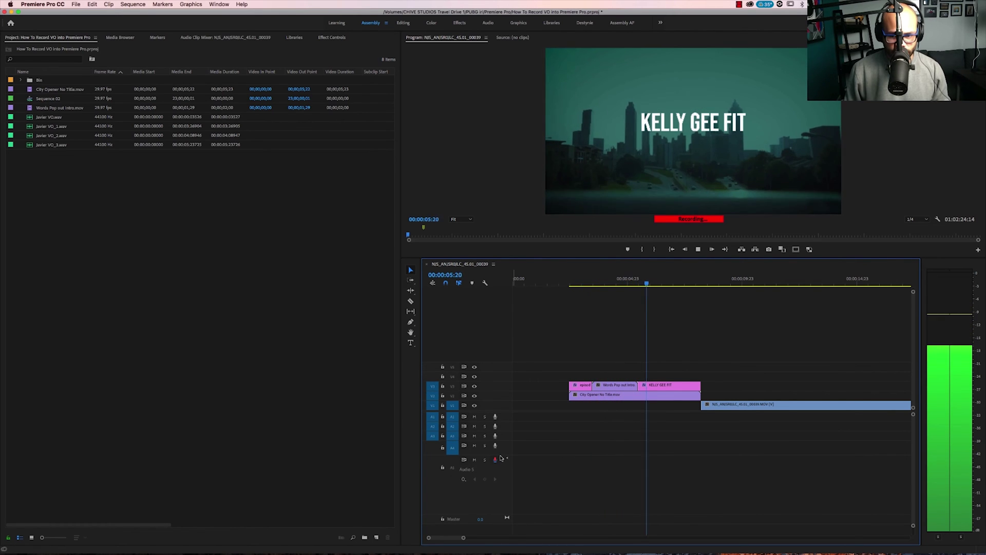
pyautogui.click(496, 459)
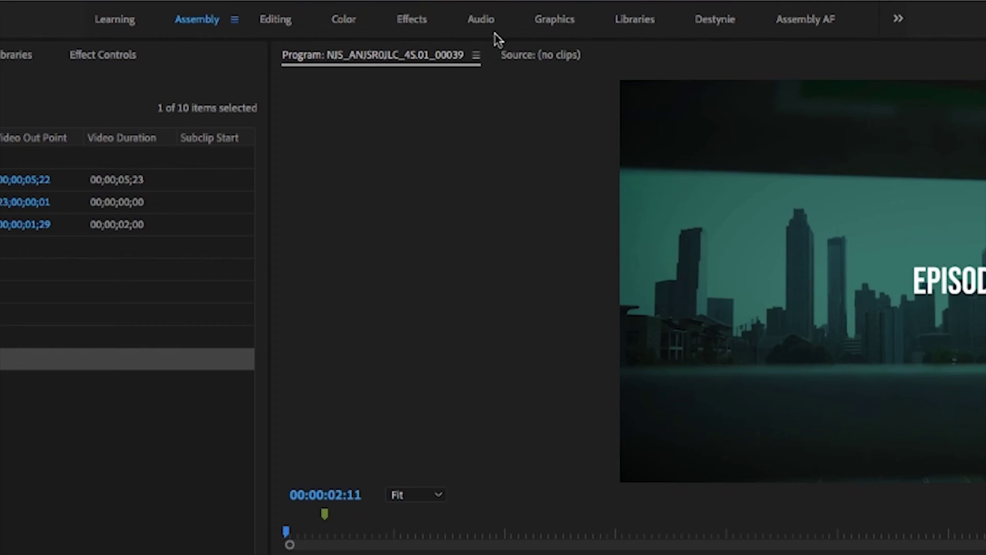
# In the Audio workspace's Track Mixer, pull Audio 5's fader down, rename it, and record another take.
pyautogui.click(495, 31)
pyautogui.click(344, 53)
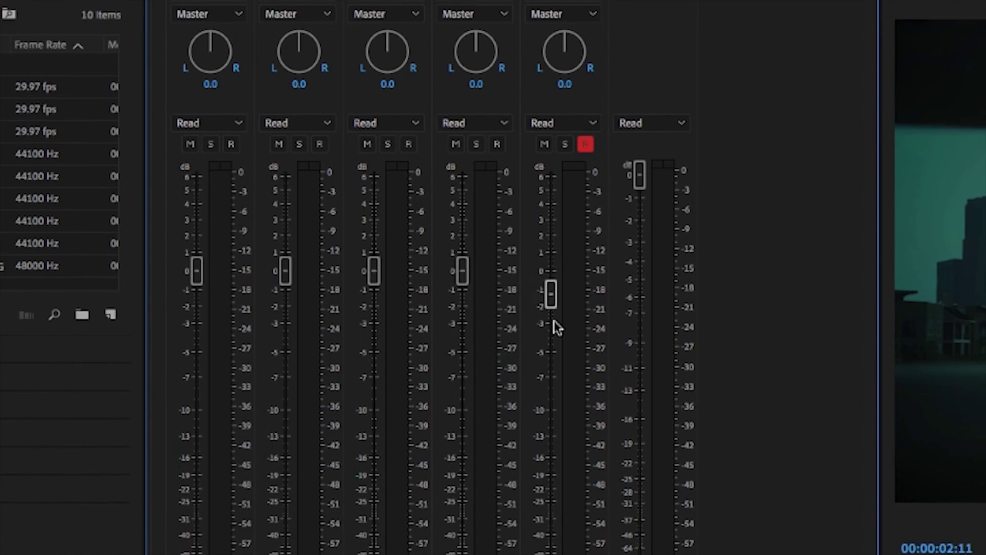
pyautogui.moveTo(550, 291); pyautogui.dragTo(554, 514)
pyautogui.click(588, 502)
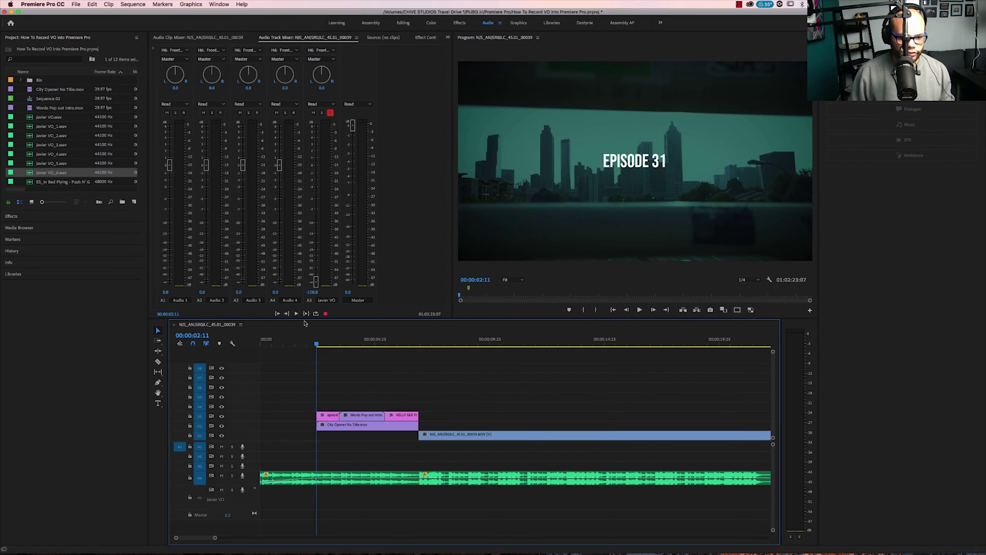
pyautogui.click(242, 491)
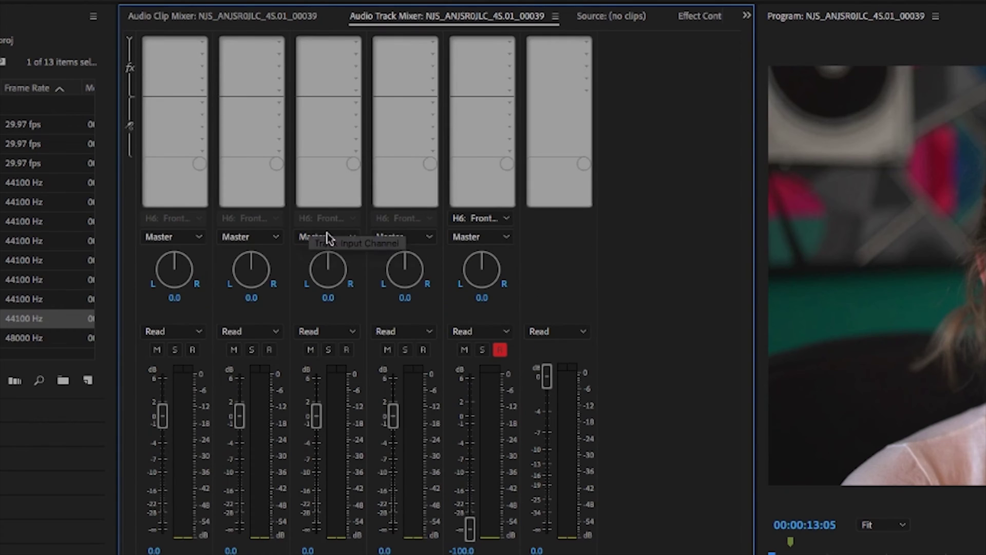
# Add a Parametric Equalizer to the VO track and apply its Vocal Enhancer preset.
pyautogui.click(512, 43)
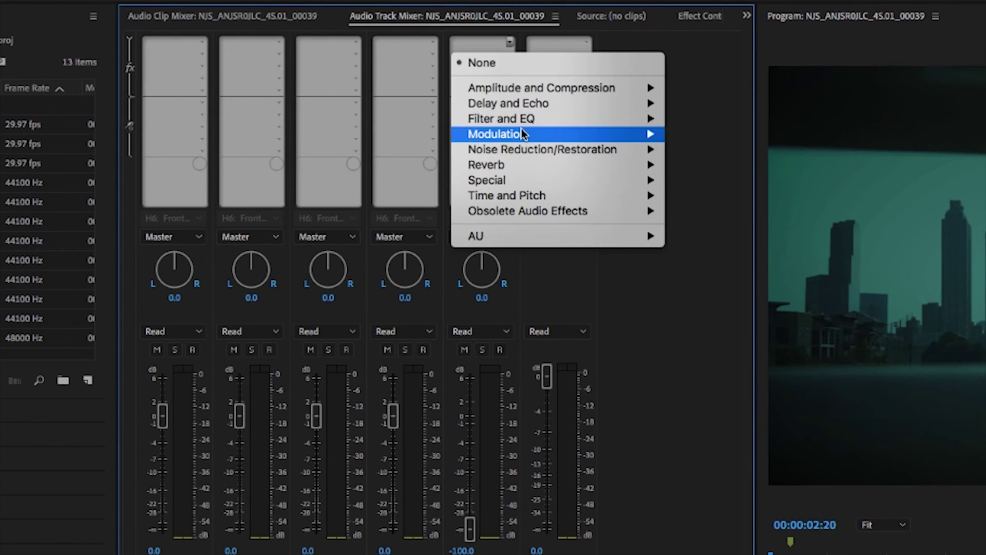
pyautogui.moveTo(526, 118)
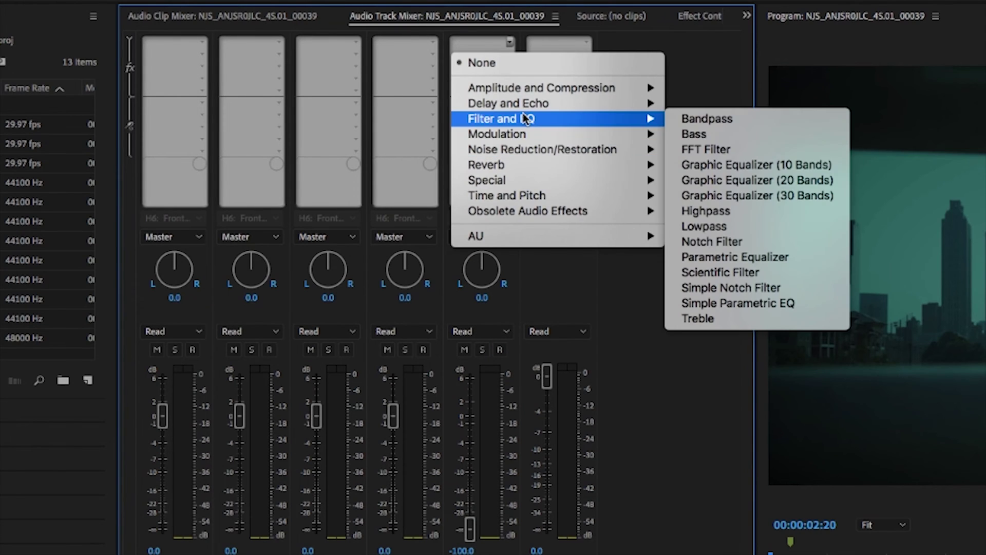
pyautogui.click(732, 259)
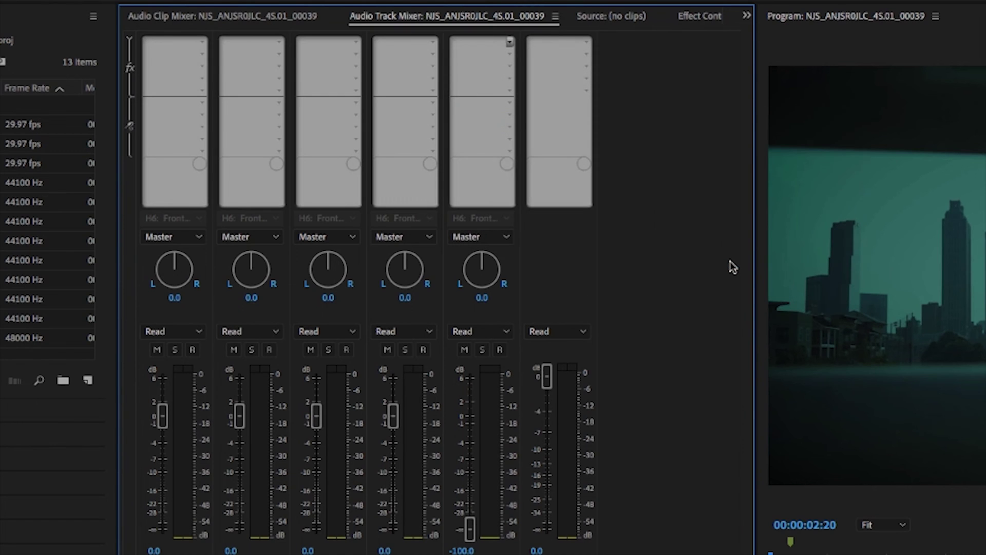
pyautogui.doubleClick(485, 49)
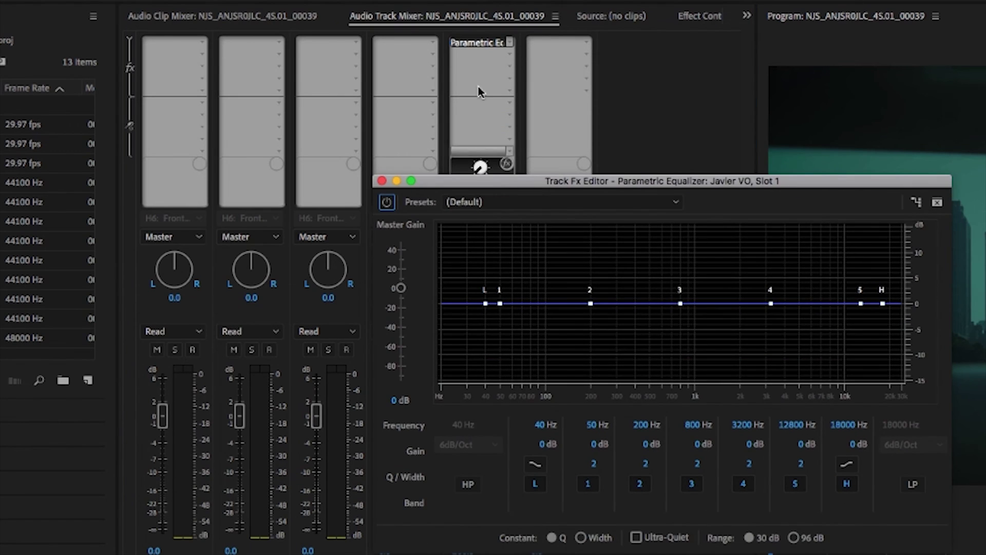
pyautogui.moveTo(492, 190); pyautogui.dragTo(524, 228)
pyautogui.click(544, 241)
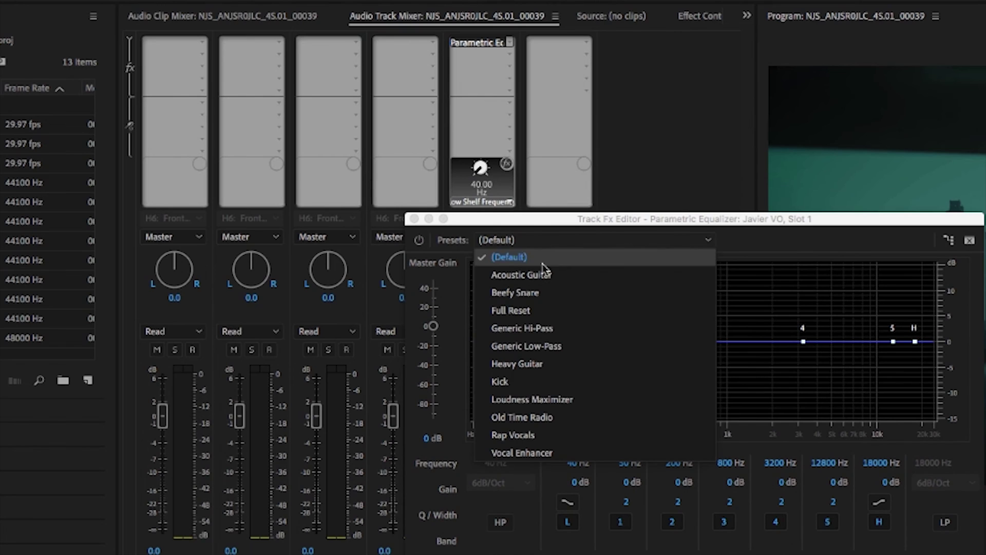
pyautogui.click(554, 451)
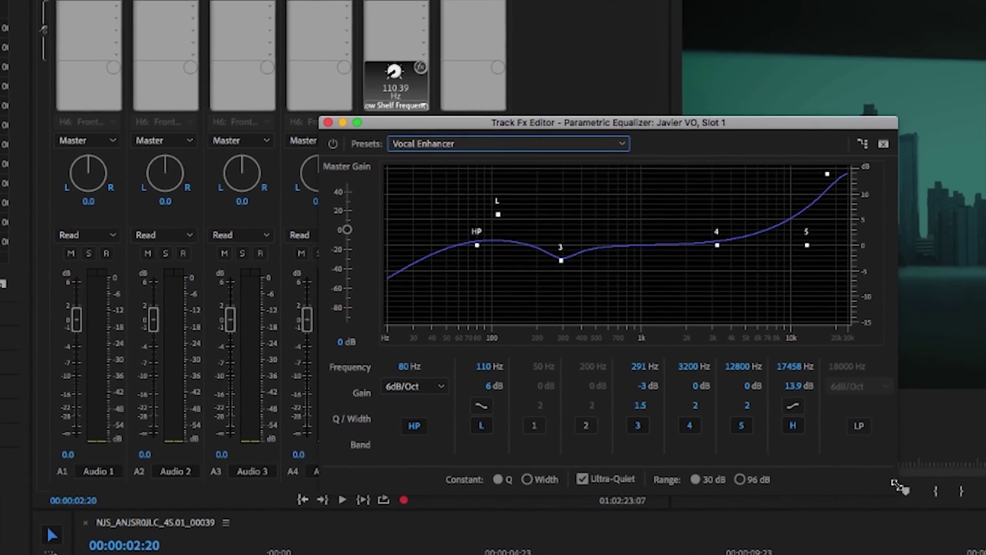
# Lower the EQ's low-shelf band slightly (about 106 Hz) and rewind to the intro start.
pyautogui.moveTo(897, 485); pyautogui.dragTo(983, 518)
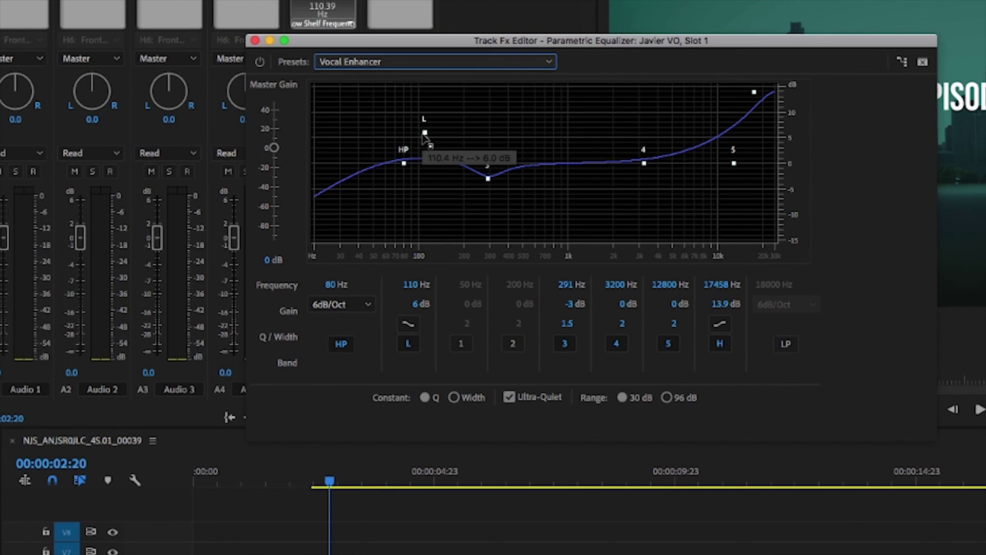
pyautogui.moveTo(424, 134); pyautogui.dragTo(421, 135)
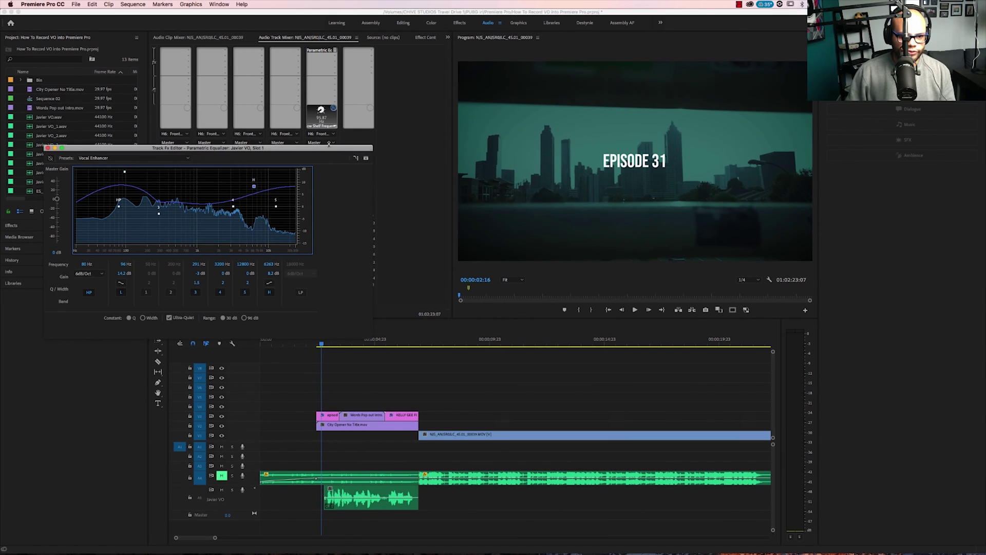
pyautogui.click(335, 110)
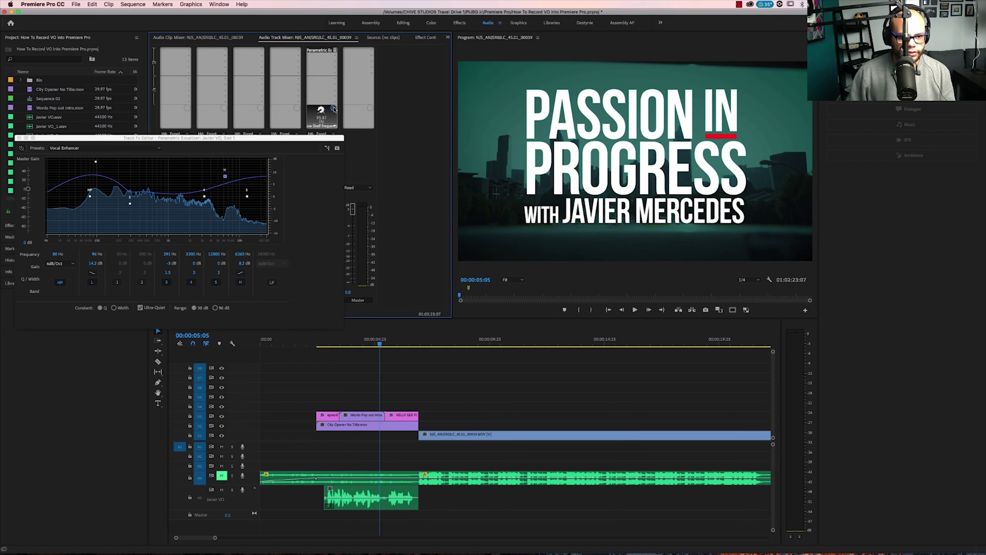
pyautogui.click(320, 343)
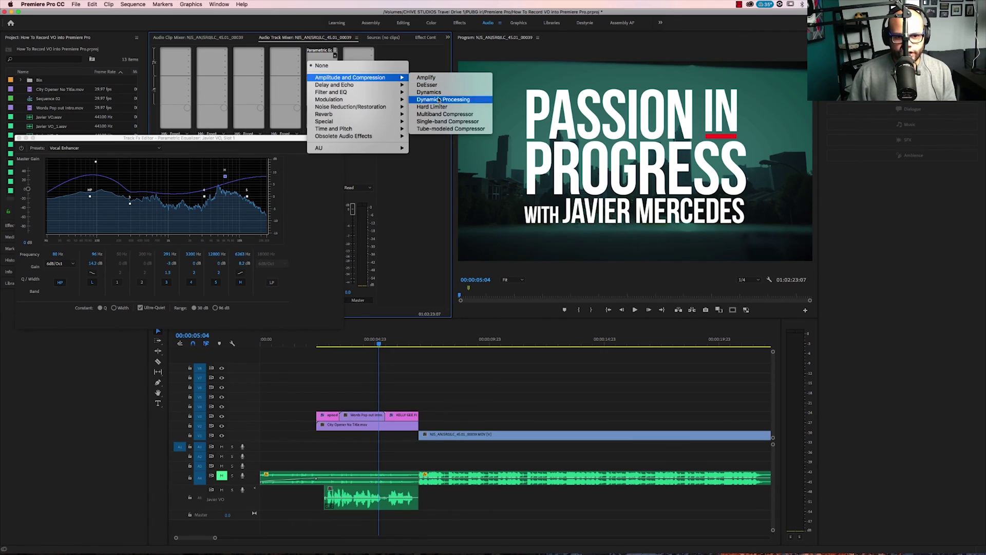
# Add a Multiband Compressor in the second effect slot and try the Classical Master preset.
pyautogui.click(439, 114)
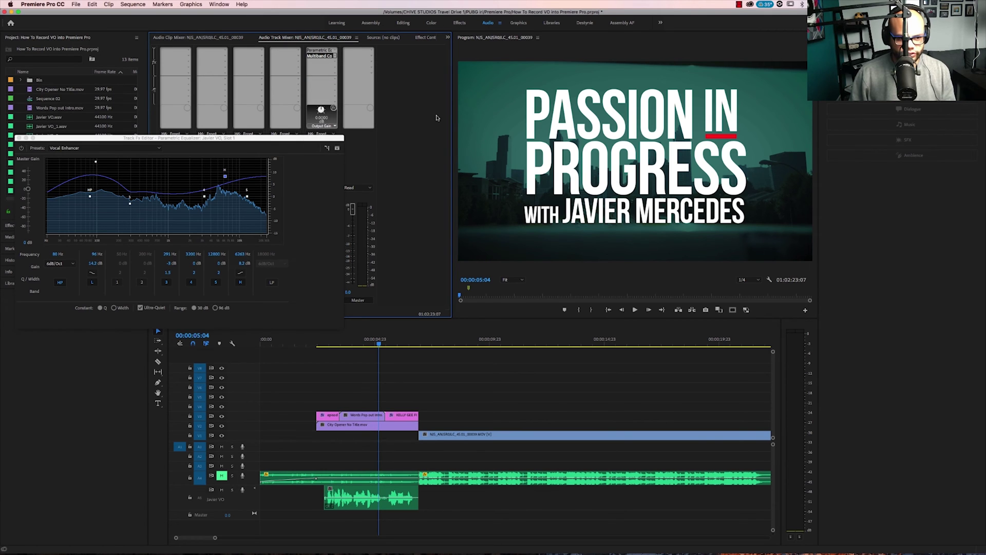
pyautogui.doubleClick(326, 56)
pyautogui.click(154, 147)
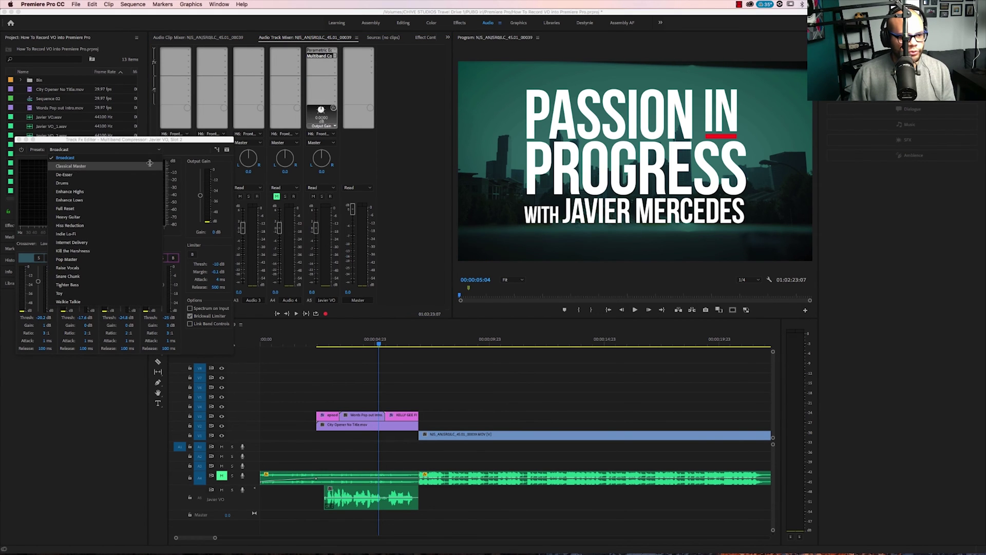
pyautogui.click(149, 163)
# Compare the Broadcast and Classical Master compressor presets, settling on Broadcast.
pyautogui.click(158, 149)
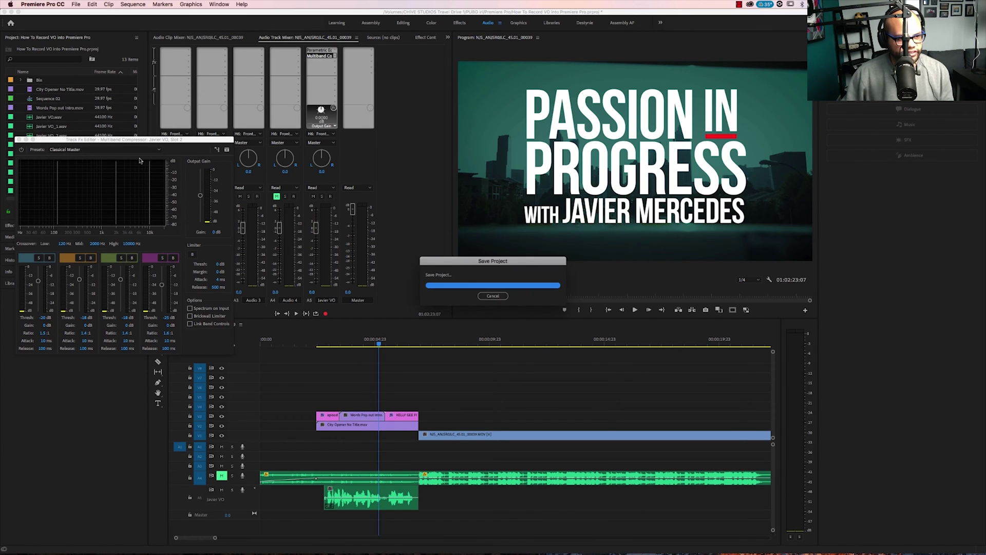
pyautogui.click(152, 150)
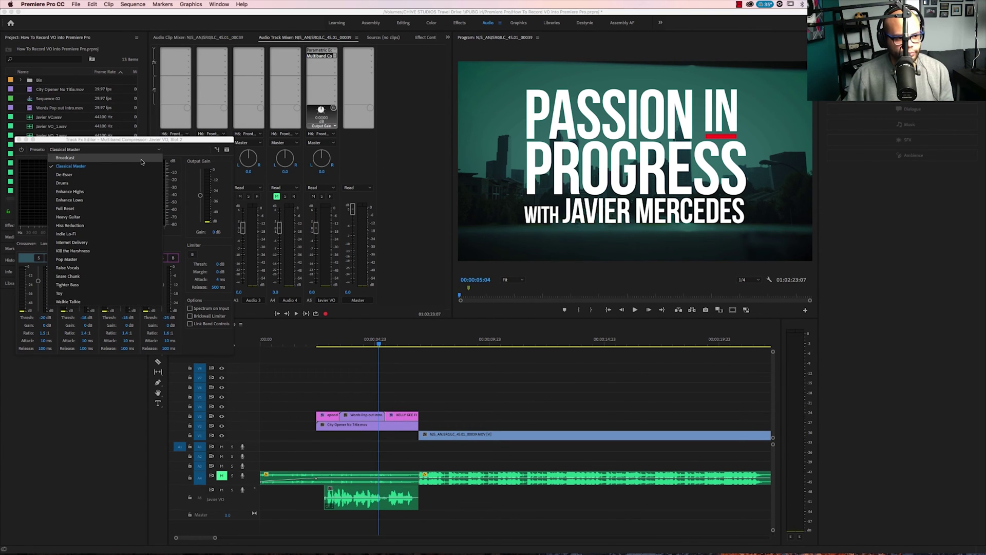
pyautogui.click(141, 160)
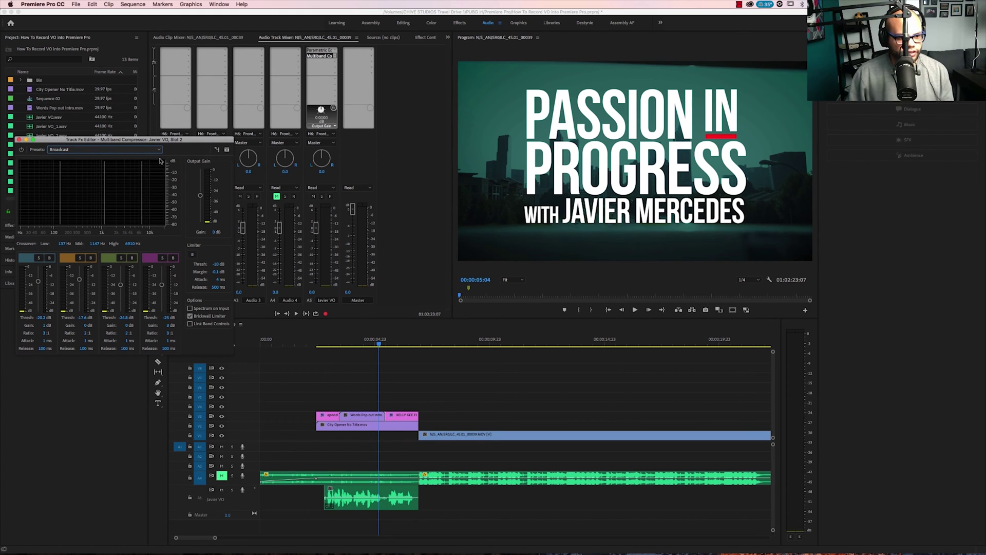
pyautogui.click(157, 150)
pyautogui.click(139, 166)
pyautogui.click(139, 150)
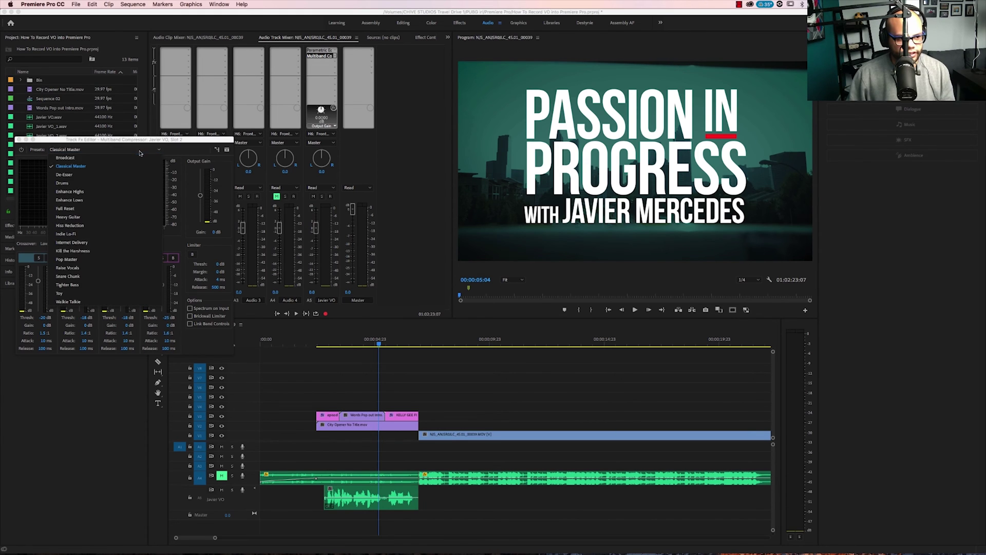
pyautogui.click(132, 161)
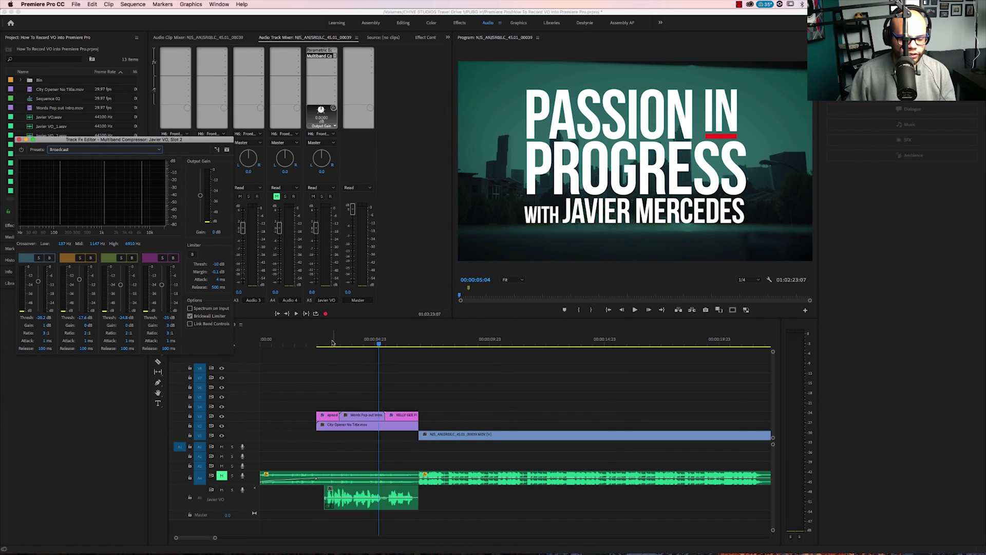
pyautogui.moveTo(333, 343); pyautogui.dragTo(326, 343)
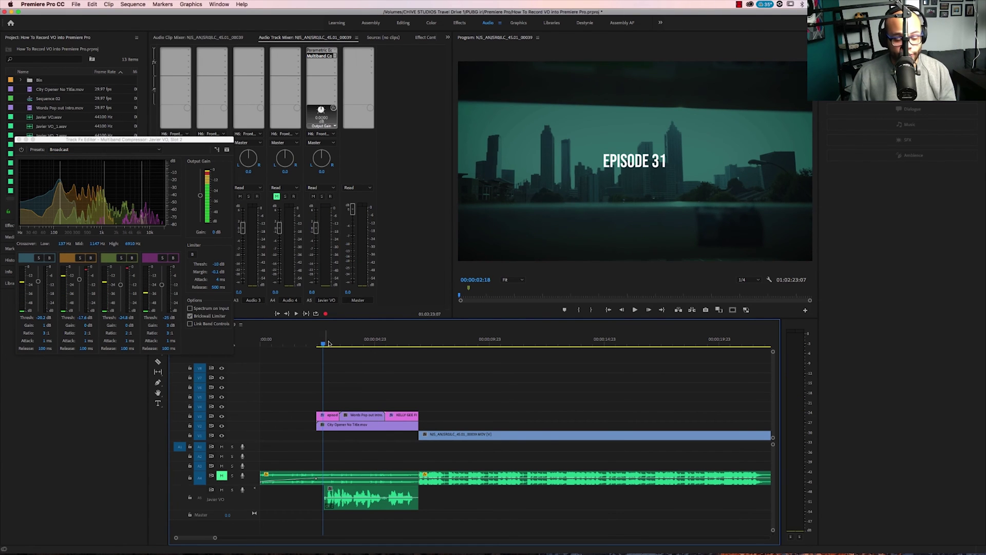
# Play the intro repeatedly to hear the VO with the Broadcast multiband compression.
pyautogui.press('space')
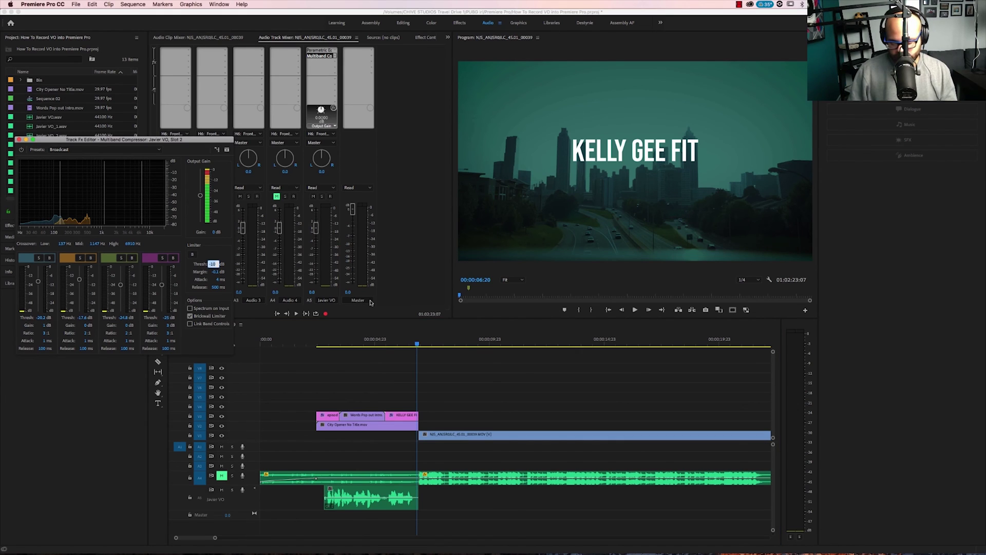
pyautogui.click(315, 345)
pyautogui.press('space')
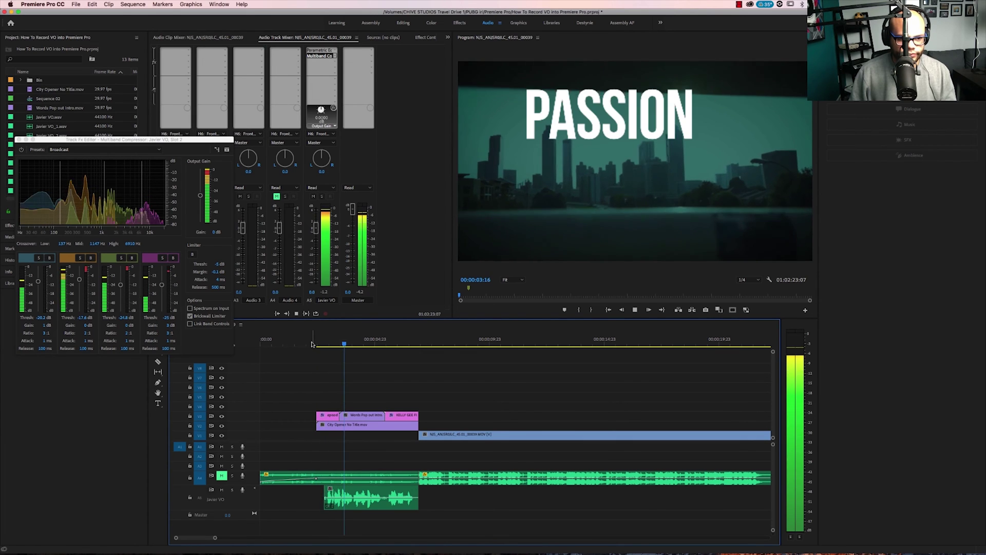
pyautogui.press('space')
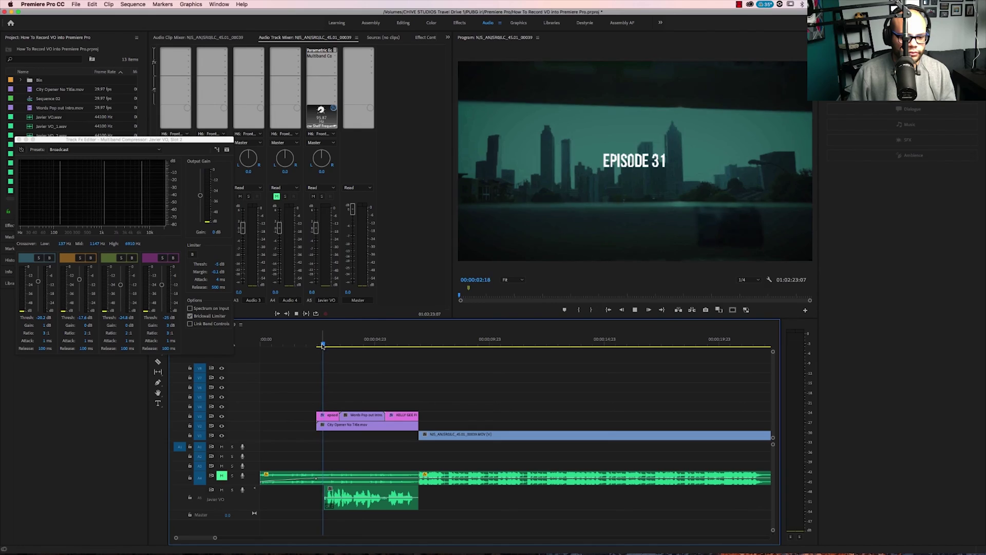
pyautogui.click(321, 346)
pyautogui.press('space')
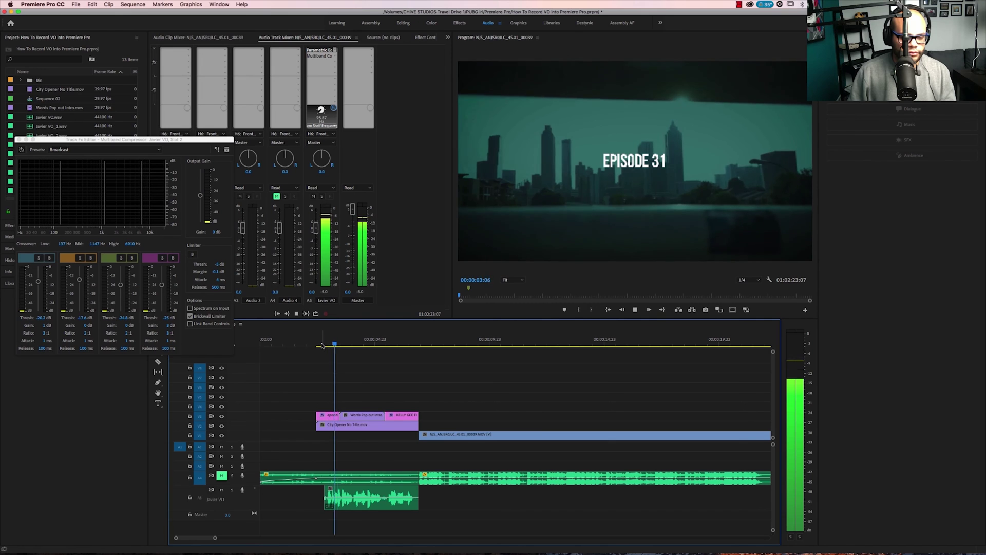
pyautogui.press('space')
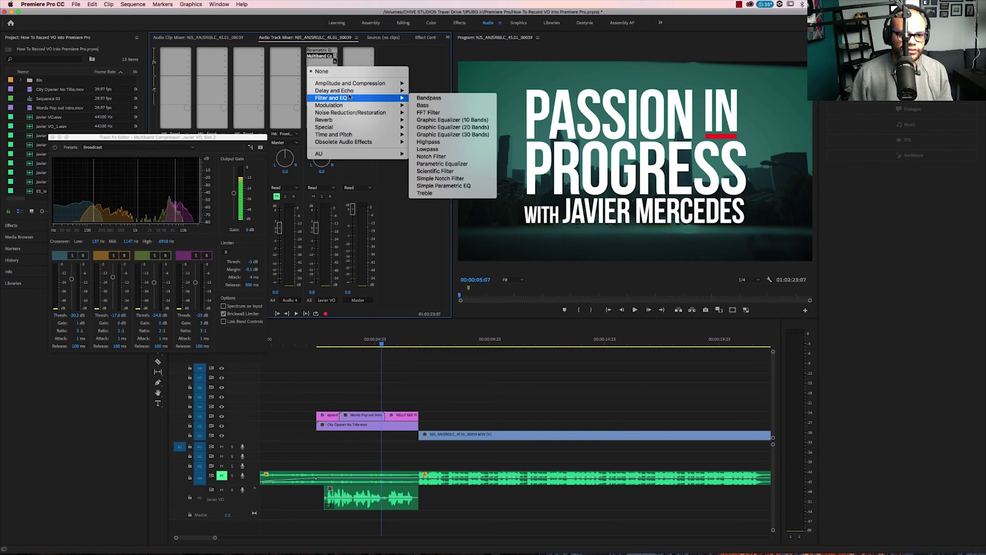
# Set the DeNoise amount to about 10% after trying 60%, then rewind to 00:00:02:14.
pyautogui.moveTo(373, 112)
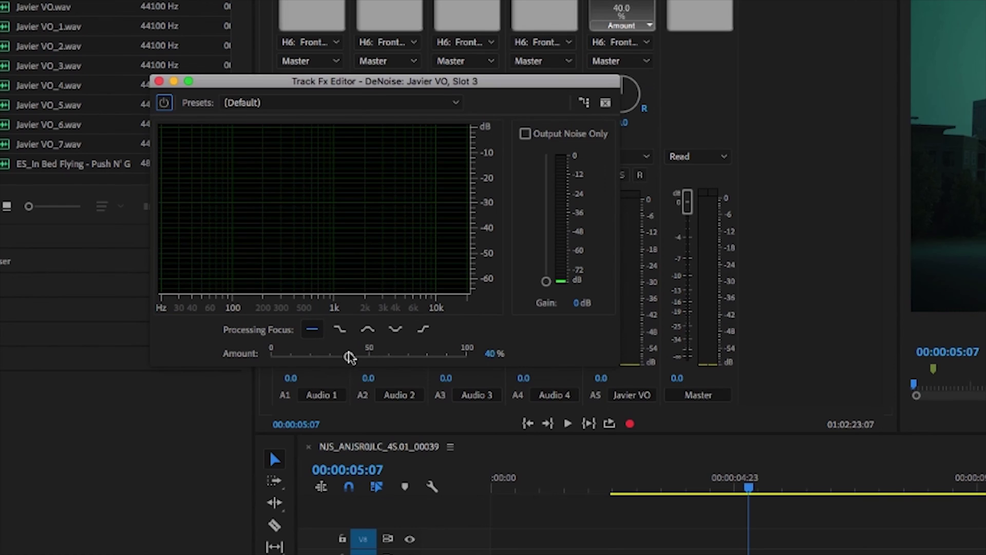
pyautogui.moveTo(349, 358); pyautogui.dragTo(389, 356)
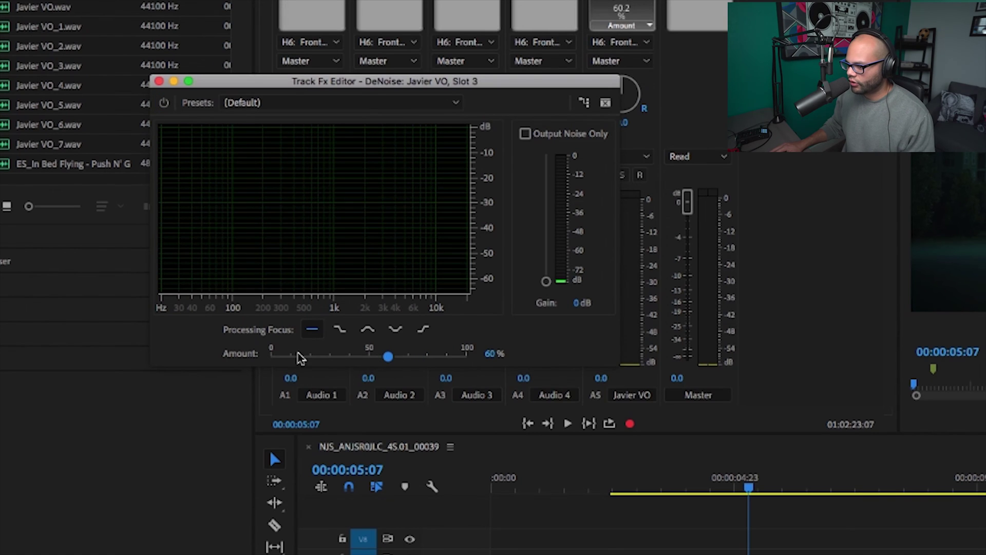
pyautogui.moveTo(269, 354); pyautogui.dragTo(288, 360)
pyautogui.click(618, 485)
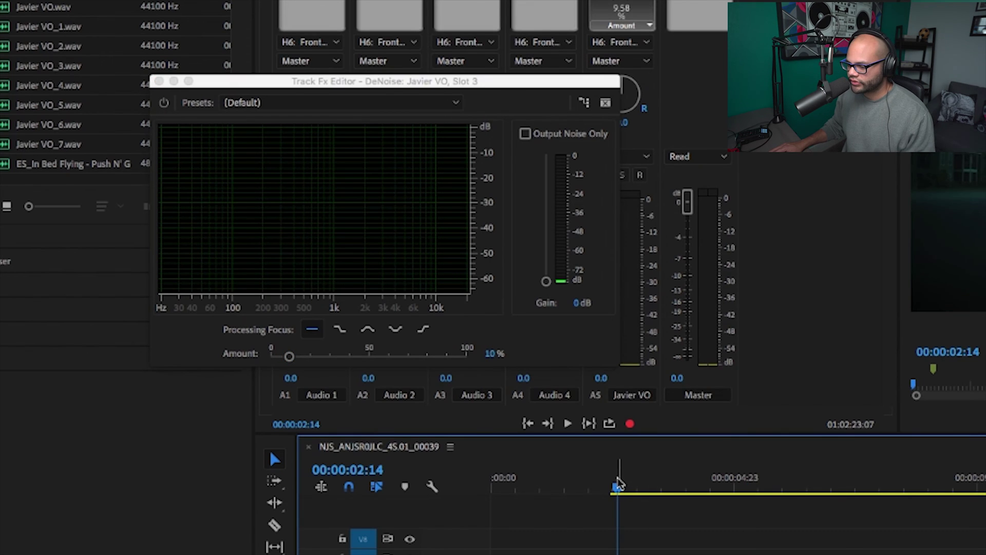
pyautogui.press('space')
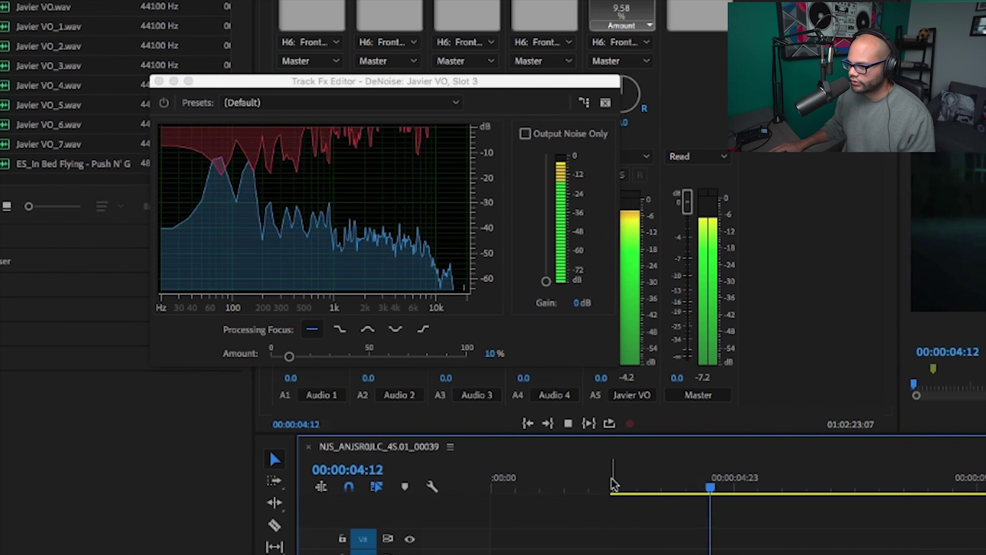
pyautogui.click(623, 487)
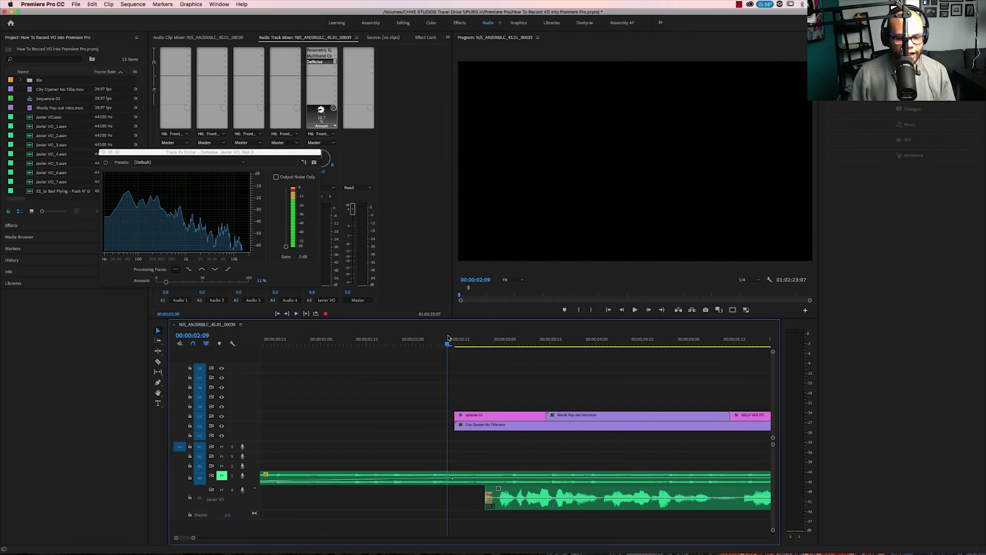
pyautogui.press('space')
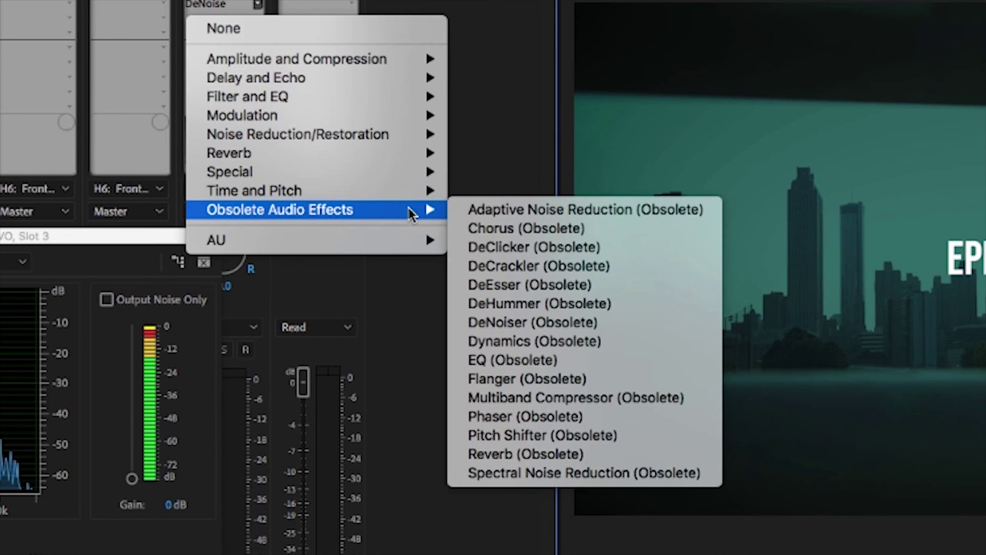
# Swap in Adaptive Noise Reduction (Obsolete), lower Reduce Noise By, and preview the voiceover.
pyautogui.click(477, 210)
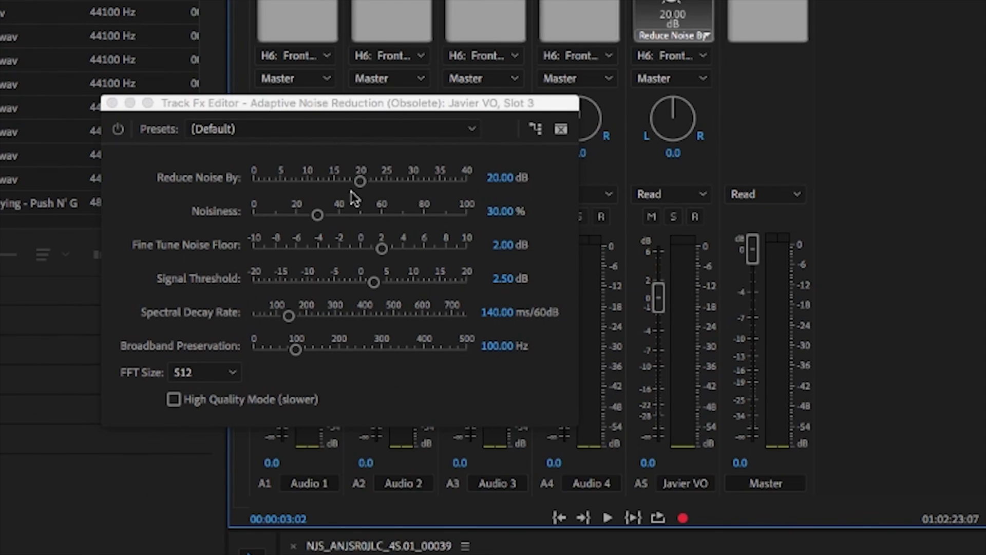
pyautogui.click(361, 184)
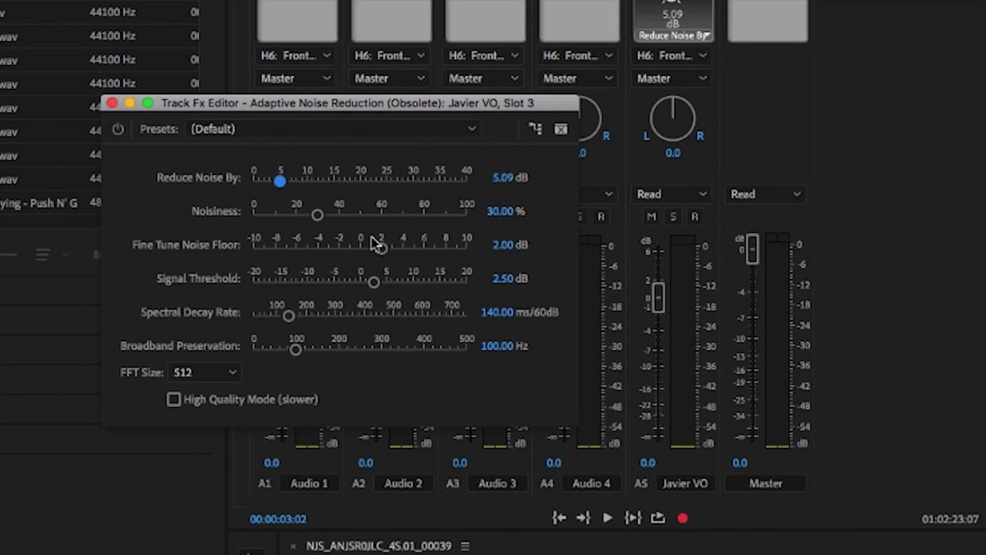
pyautogui.press('space')
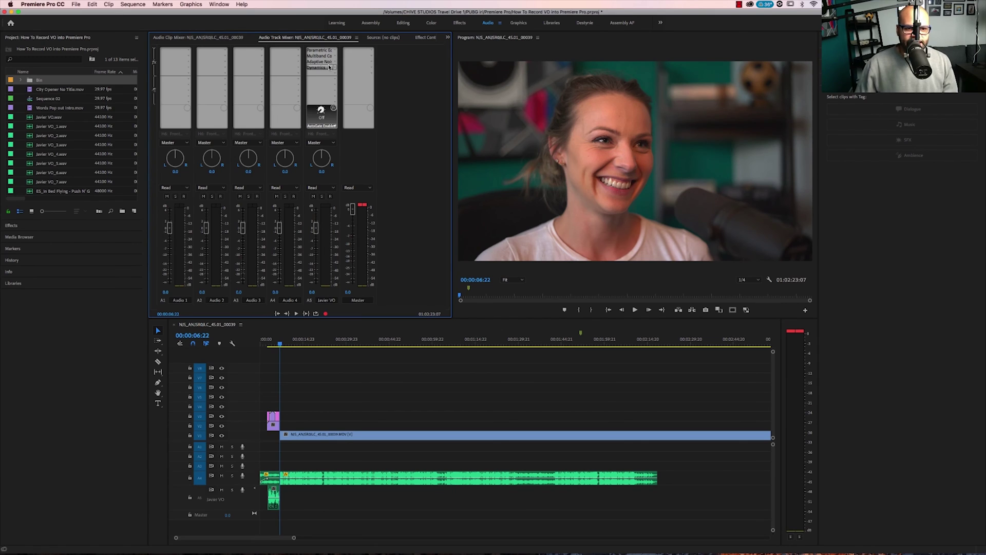
# Open the new Dynamics effect's settings and move the window off the video preview.
pyautogui.doubleClick(328, 66)
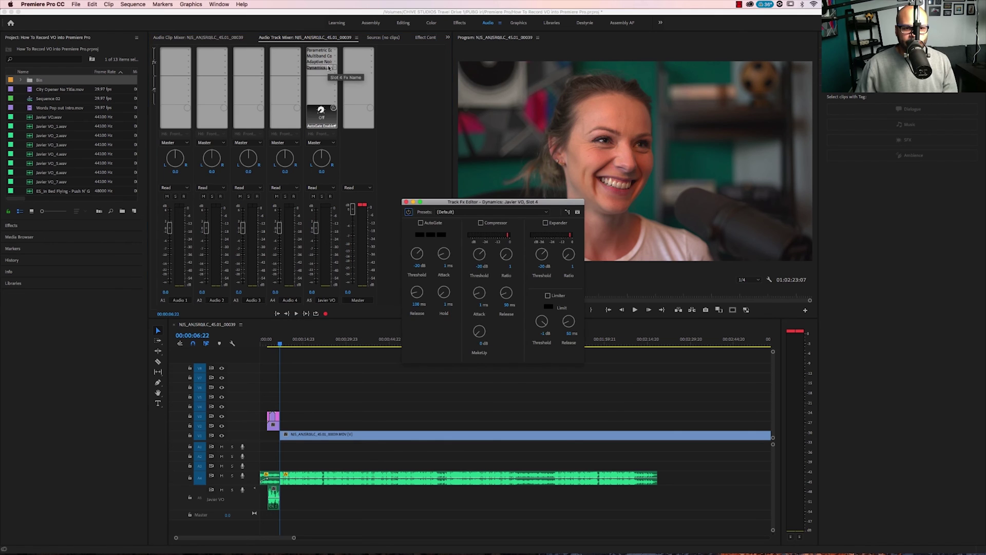
pyautogui.moveTo(470, 203); pyautogui.dragTo(337, 126)
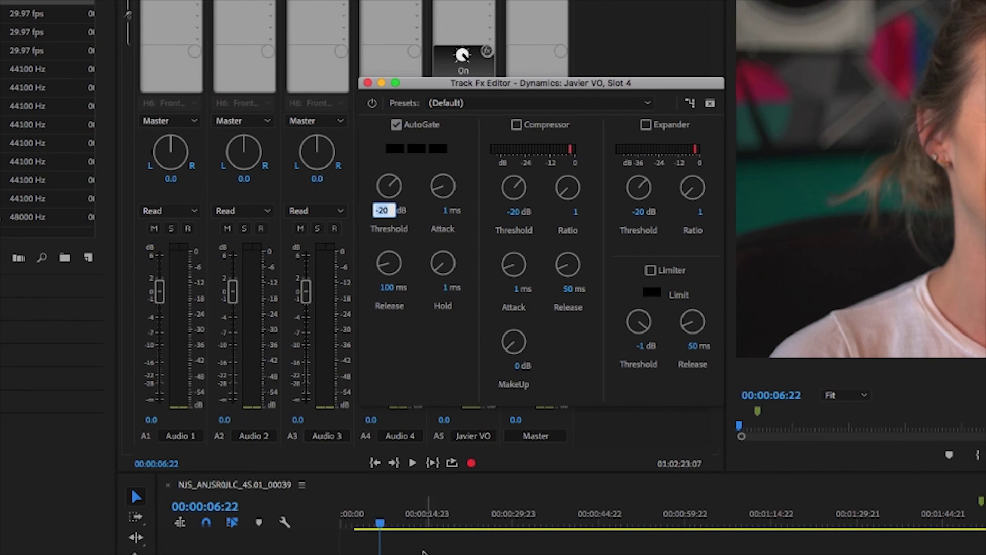
# Commit the -20 dB gate threshold, play from 00:00:02:13, then scrub to 00:00:04:09.
pyautogui.click(411, 552)
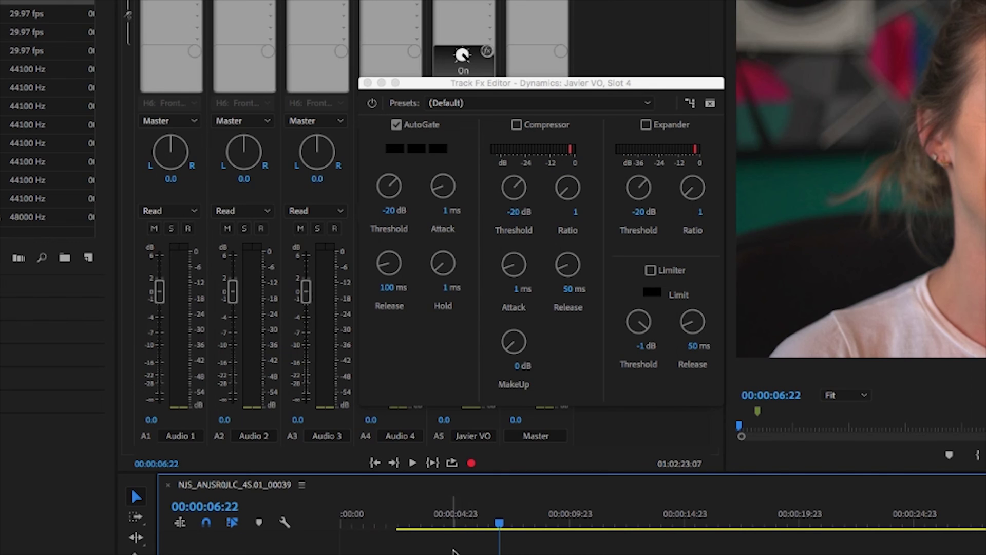
pyautogui.click(400, 522)
pyautogui.press('space')
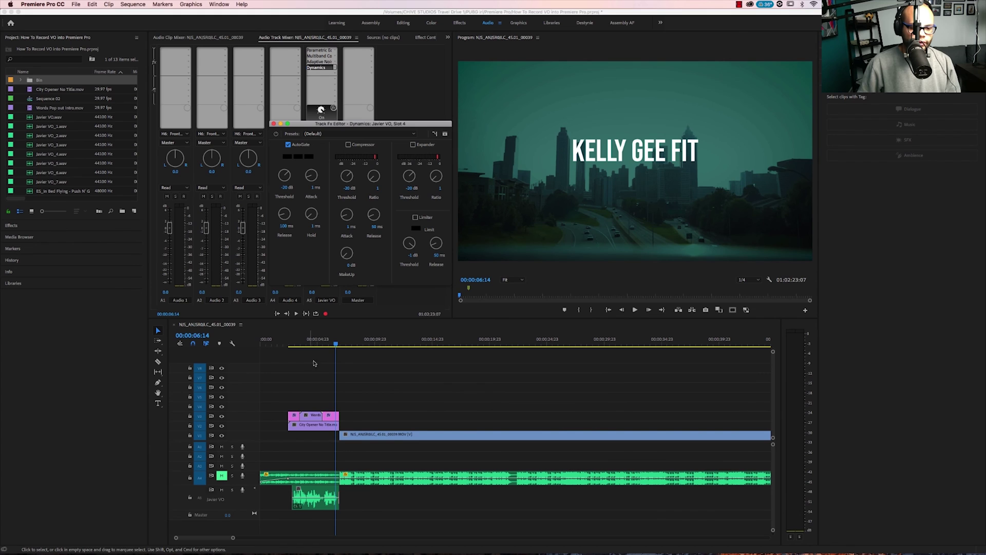
pyautogui.click(319, 343)
pyautogui.press('space')
pyautogui.click(318, 343)
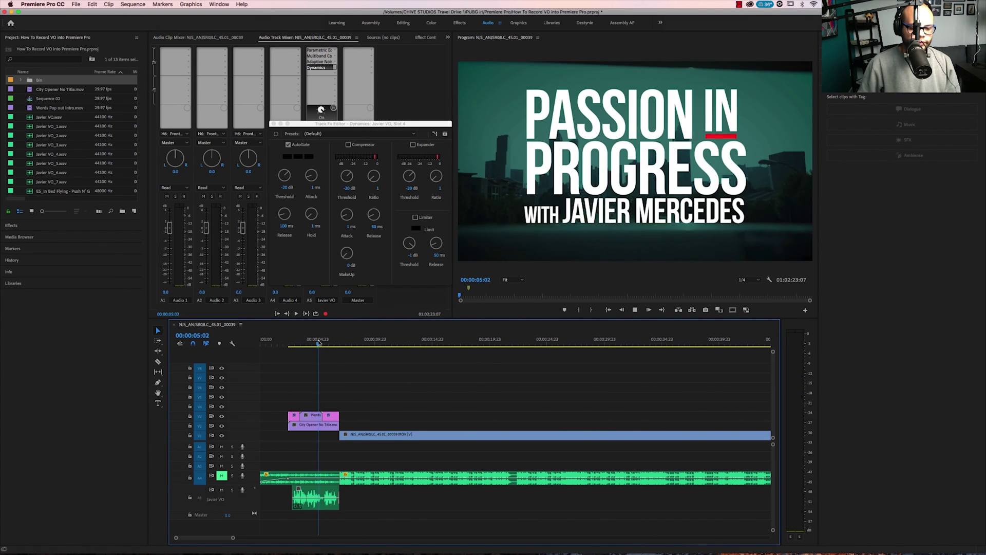
pyautogui.press('space')
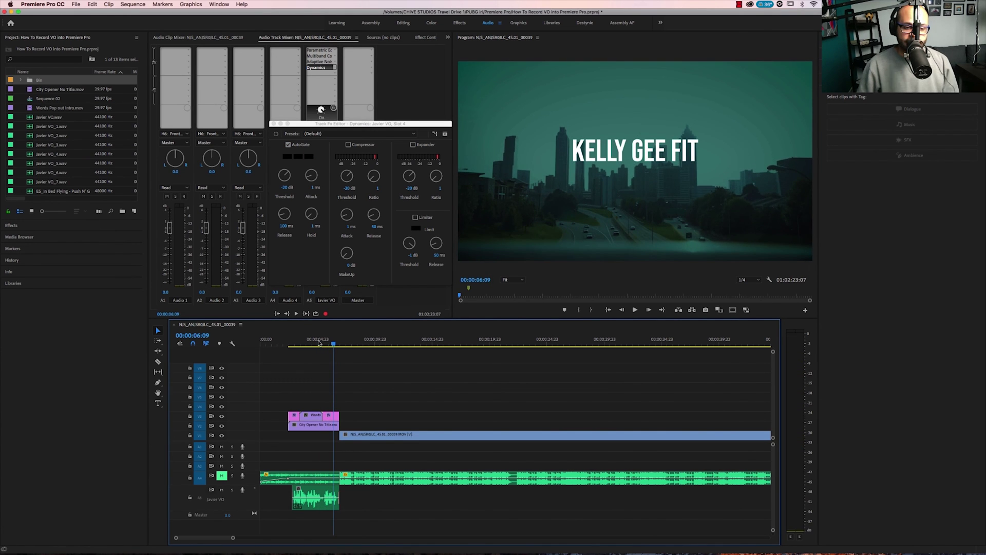
pyautogui.moveTo(319, 343); pyautogui.dragTo(310, 339)
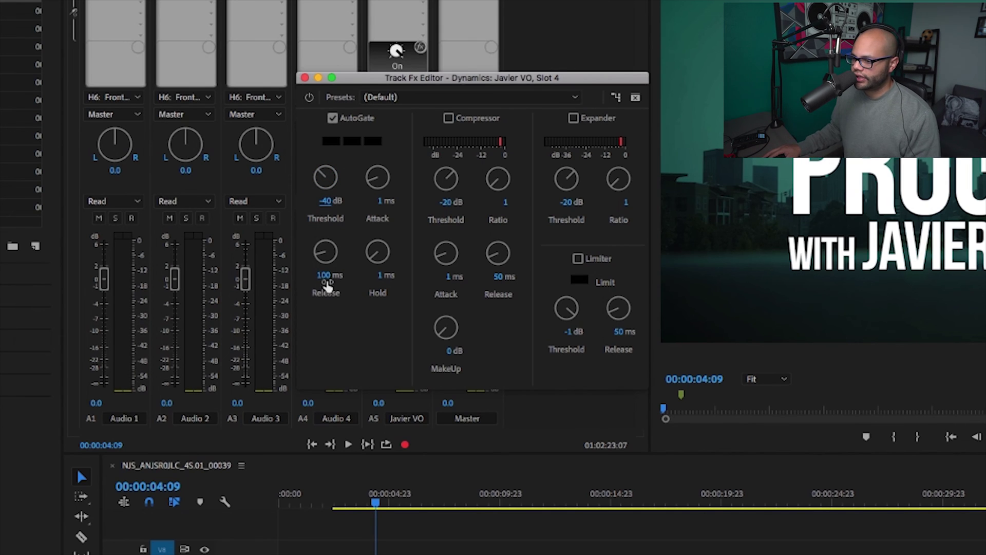
# Preview the -40 dB gate from 00:00:02:15, then set Threshold to -30 dB and replay.
pyautogui.moveTo(378, 504); pyautogui.dragTo(339, 508)
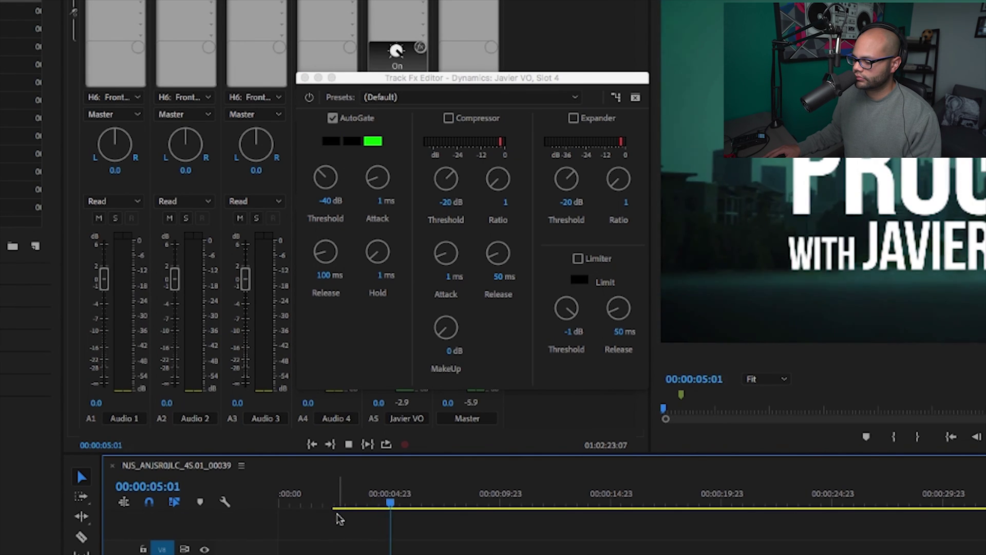
pyautogui.press('space')
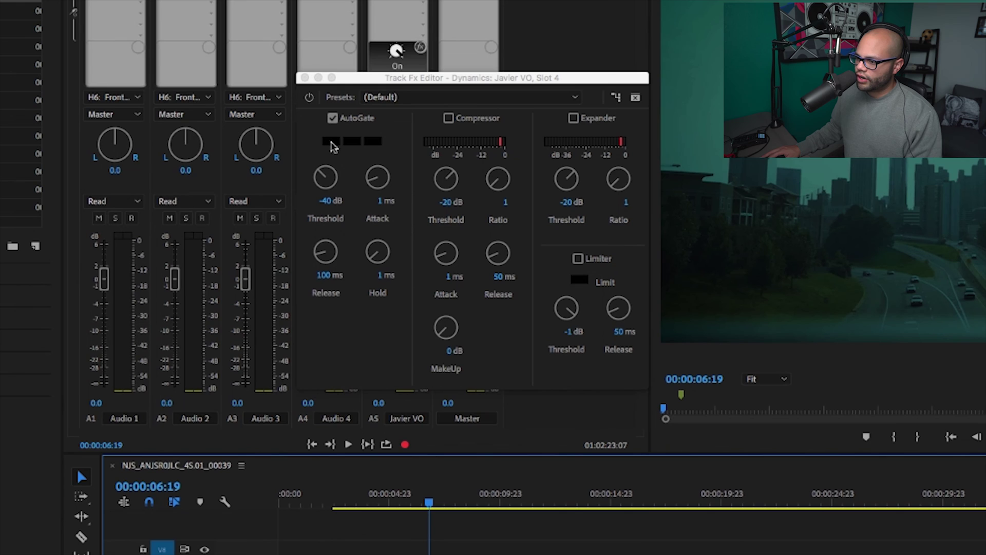
pyautogui.click(329, 200)
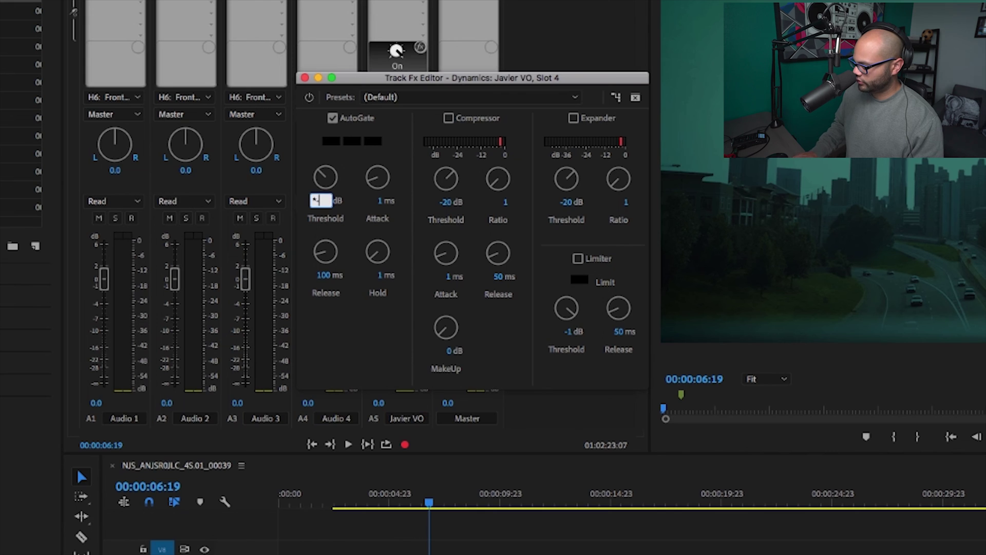
pyautogui.click(359, 506)
pyautogui.press('space')
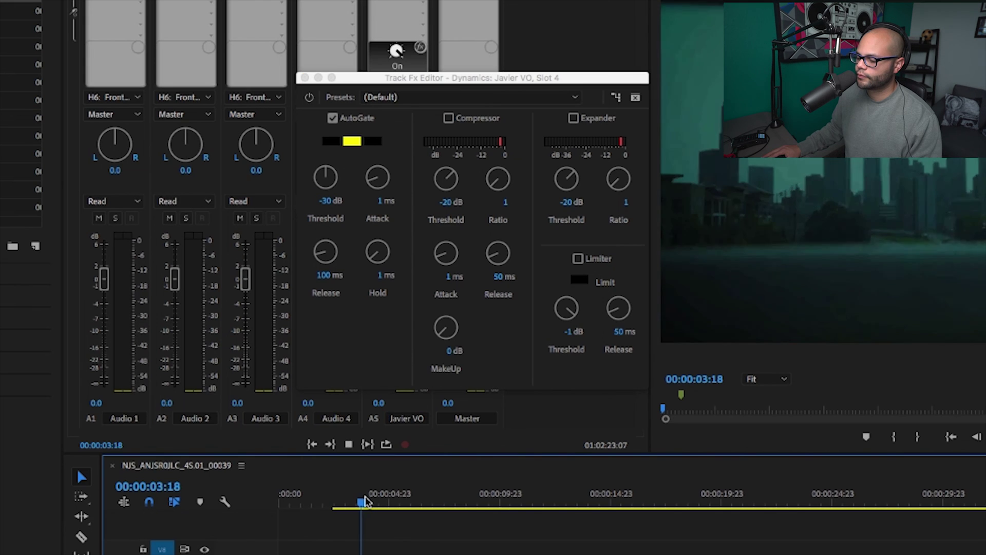